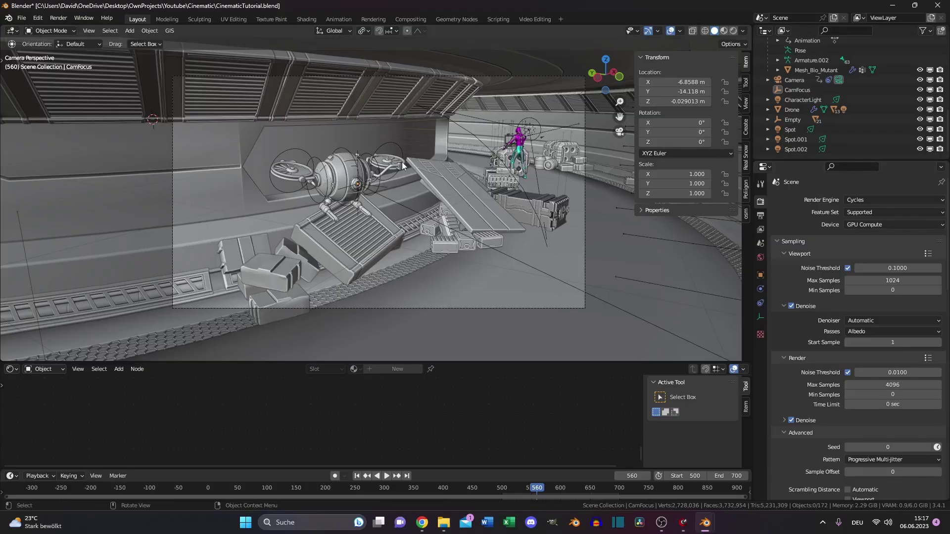
Review the rendered frame, then set the scene's view transform to Filmic with the High Contrast look
{"action": "key", "text": "F11"}
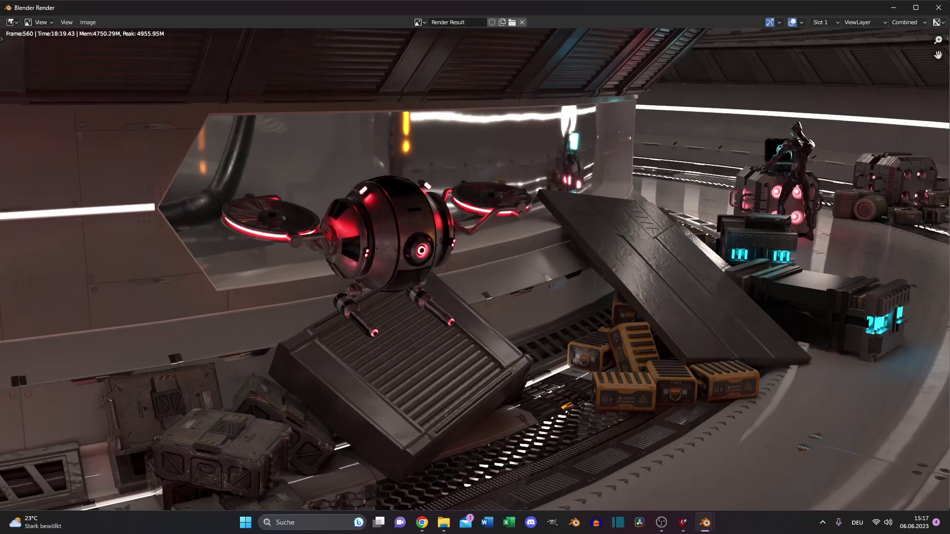
{"action": "key", "text": "F11"}
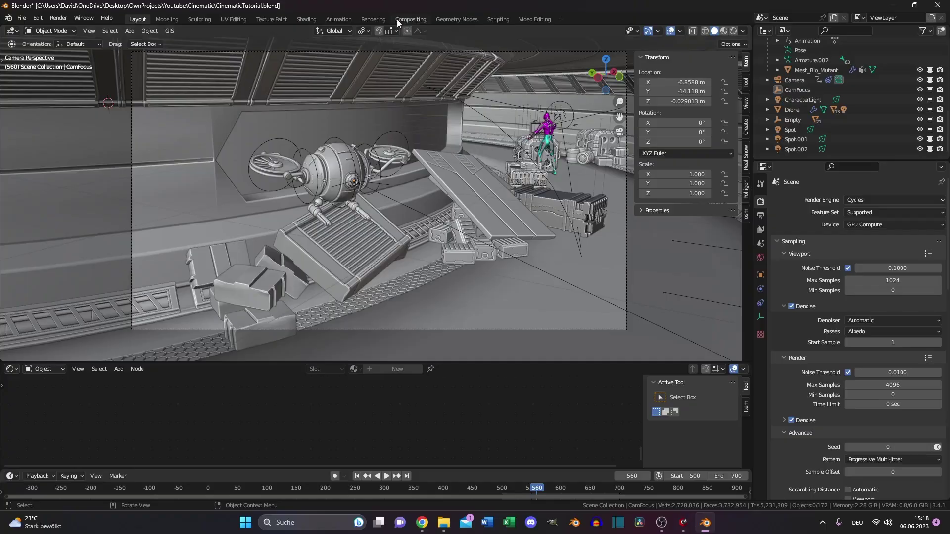
{"action": "left_click", "coordinate": [379, 19]}
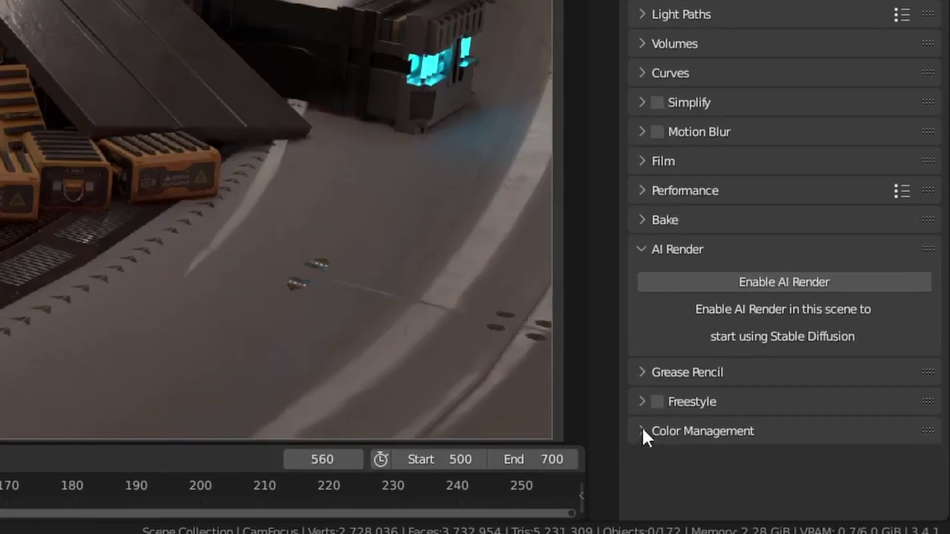
{"action": "left_click", "coordinate": [812, 460]}
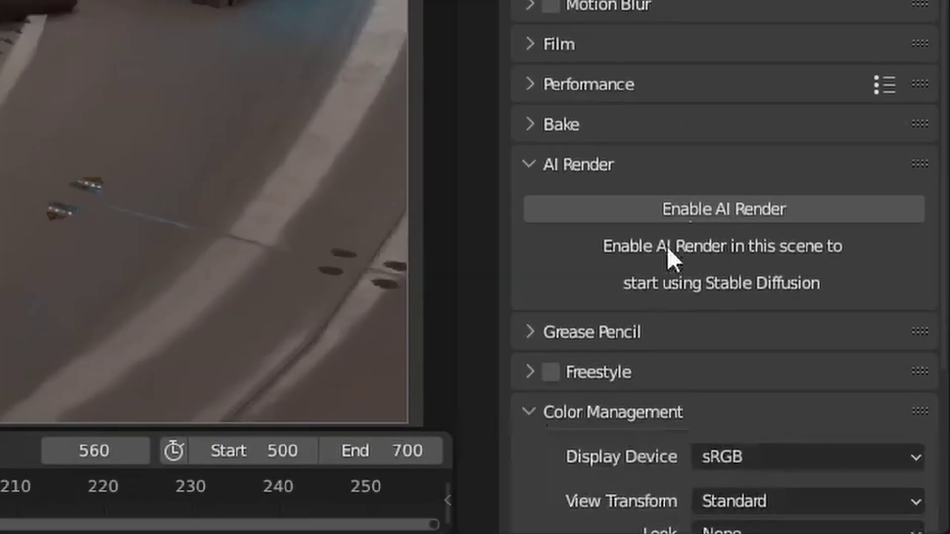
{"action": "scroll", "coordinate": [660, 282], "scroll_direction": "down", "scroll_amount": 5}
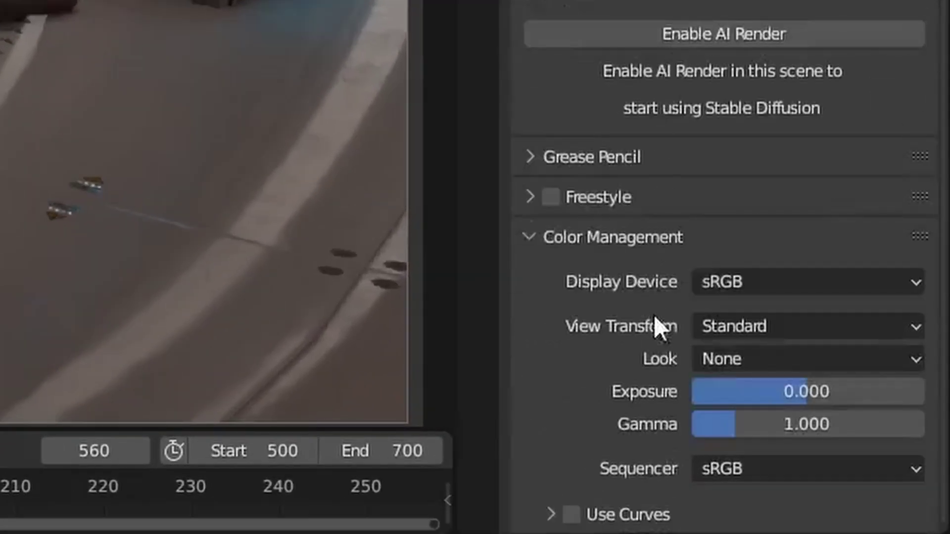
{"action": "left_click", "coordinate": [735, 331]}
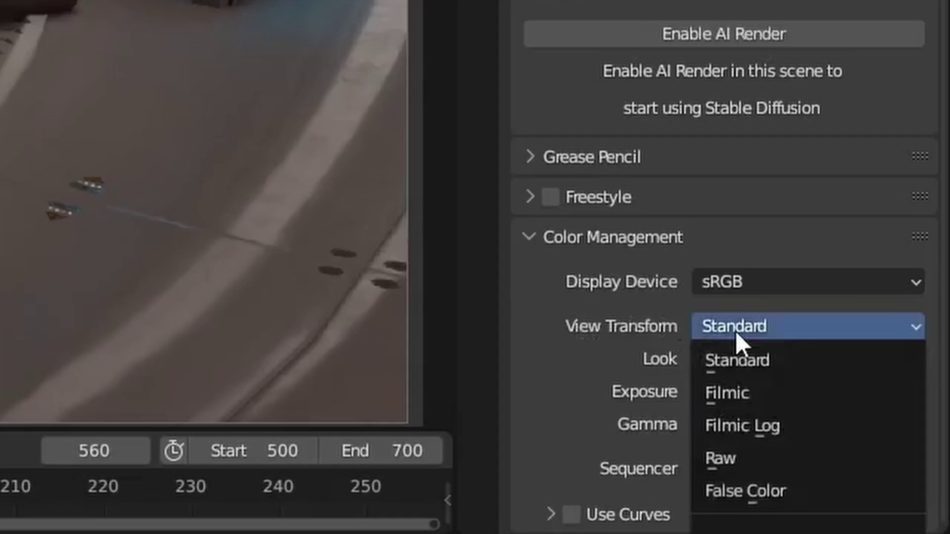
{"action": "left_click", "coordinate": [779, 394]}
{"action": "left_click", "coordinate": [732, 358]}
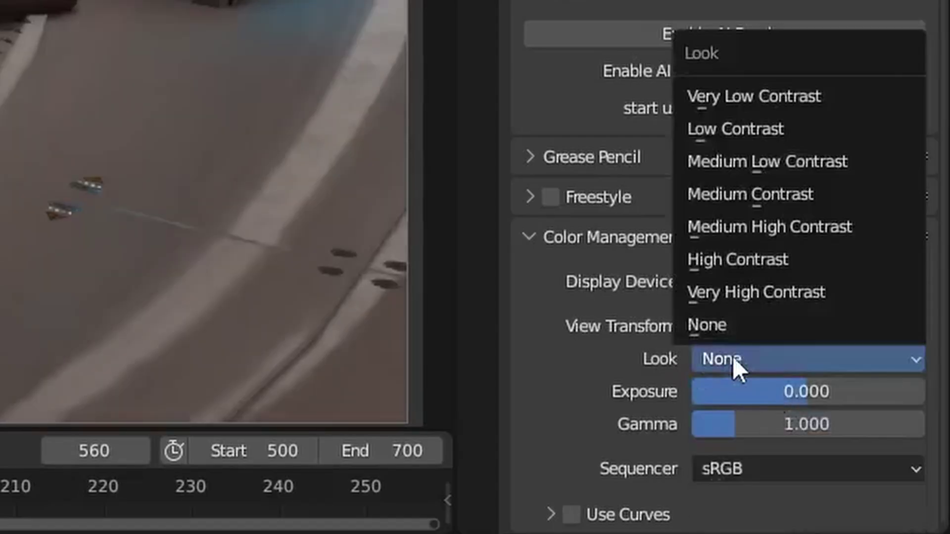
{"action": "left_click", "coordinate": [731, 270]}
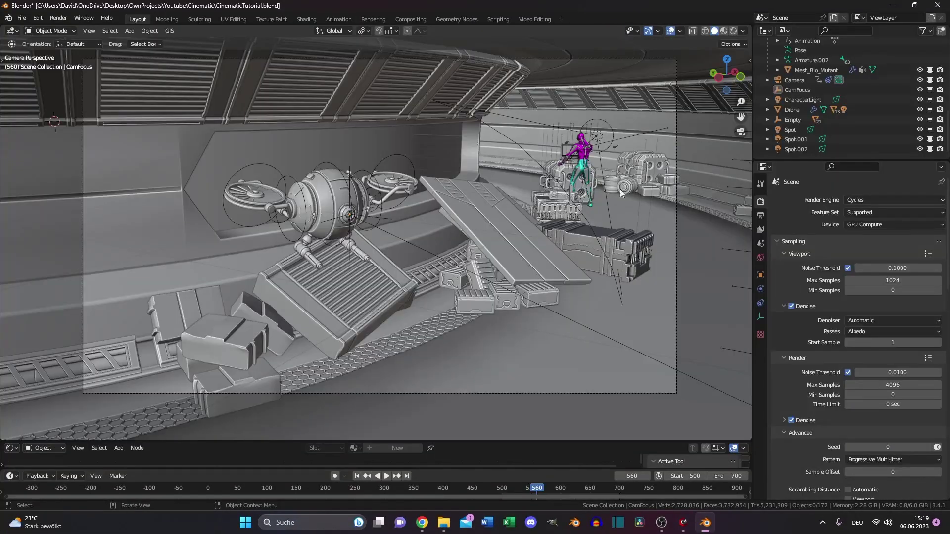
Set the output resolution height to 810 px for a wider cinematic frame
{"action": "left_click", "coordinate": [761, 216]}
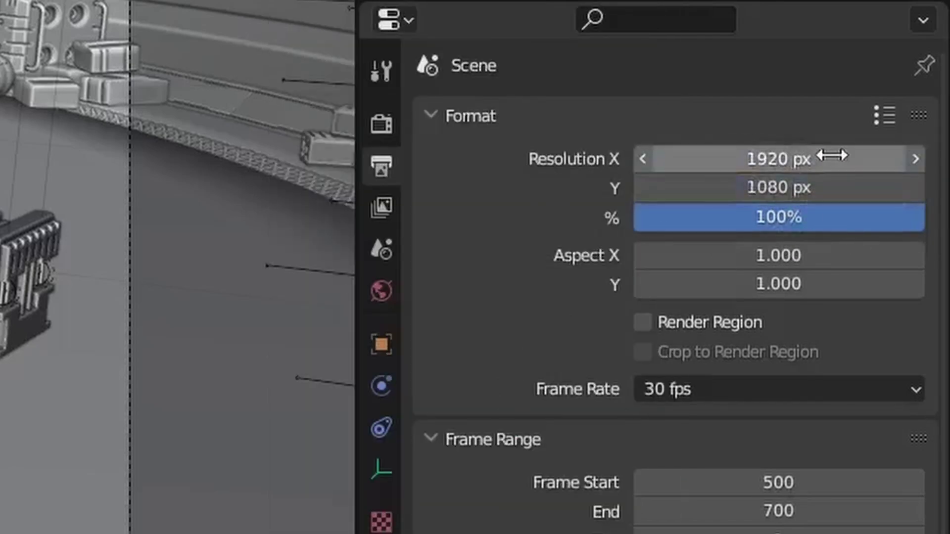
{"action": "left_click", "coordinate": [825, 183]}
{"action": "type", "text": "810"}
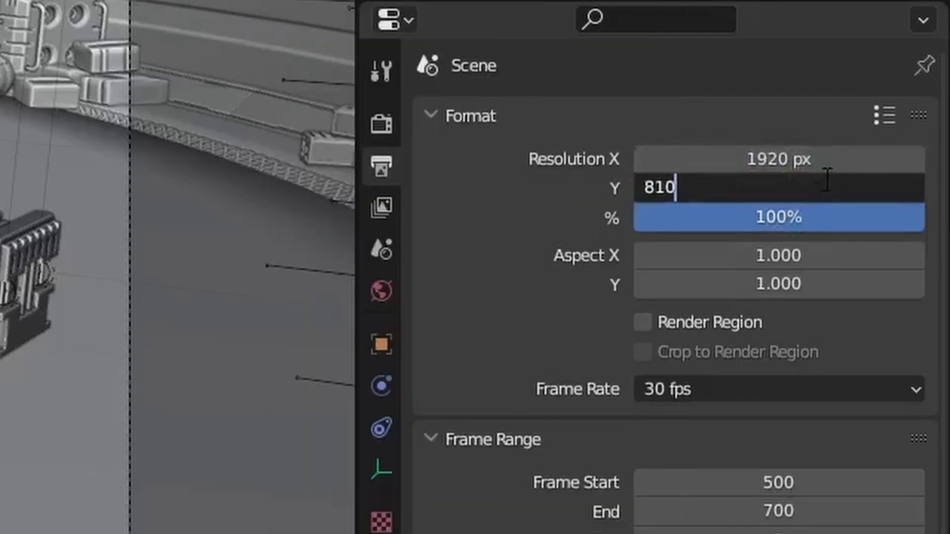
{"action": "key", "text": "Return"}
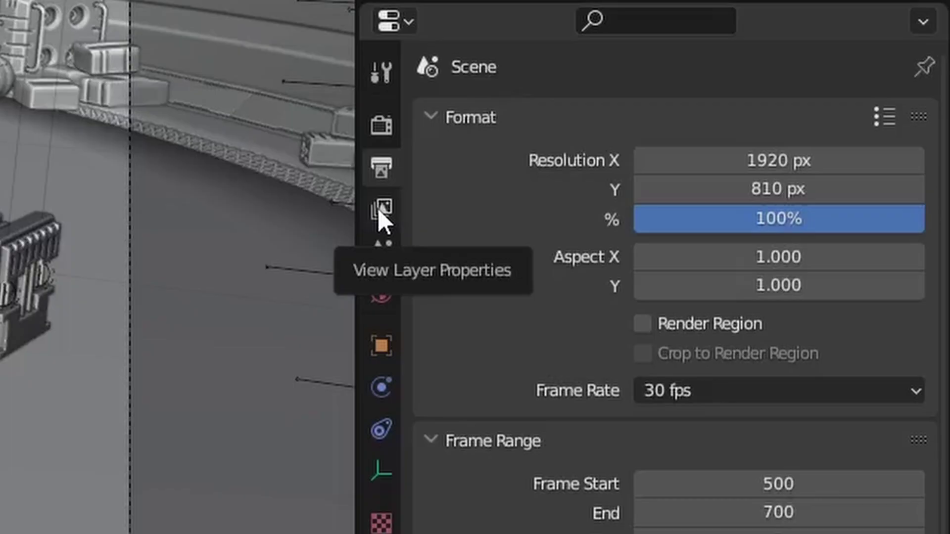
Enable the Ambient Occlusion and Shadow passes for the view layer
{"action": "left_click", "coordinate": [379, 208]}
{"action": "scroll", "coordinate": [650, 287], "scroll_direction": "down", "scroll_amount": 6}
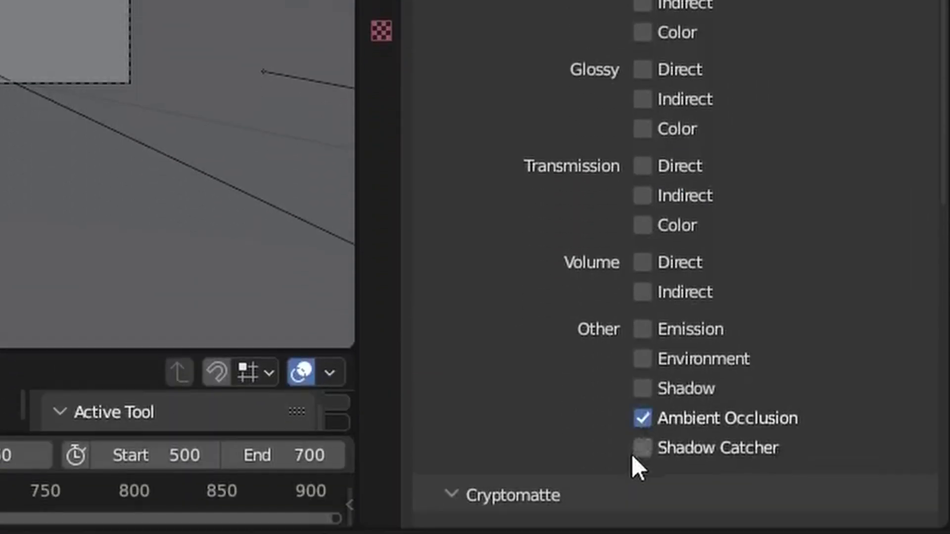
{"action": "left_click", "coordinate": [643, 389]}
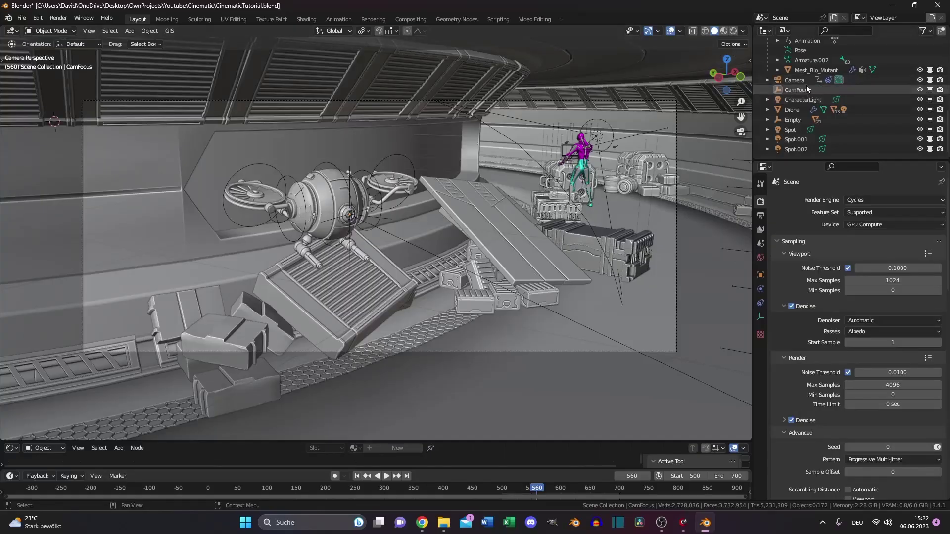
Enable depth of field on the camera, with CamFocus as the focus object and an F-Stop of 1.5
{"action": "left_click", "coordinate": [801, 83]}
{"action": "left_click", "coordinate": [758, 316]}
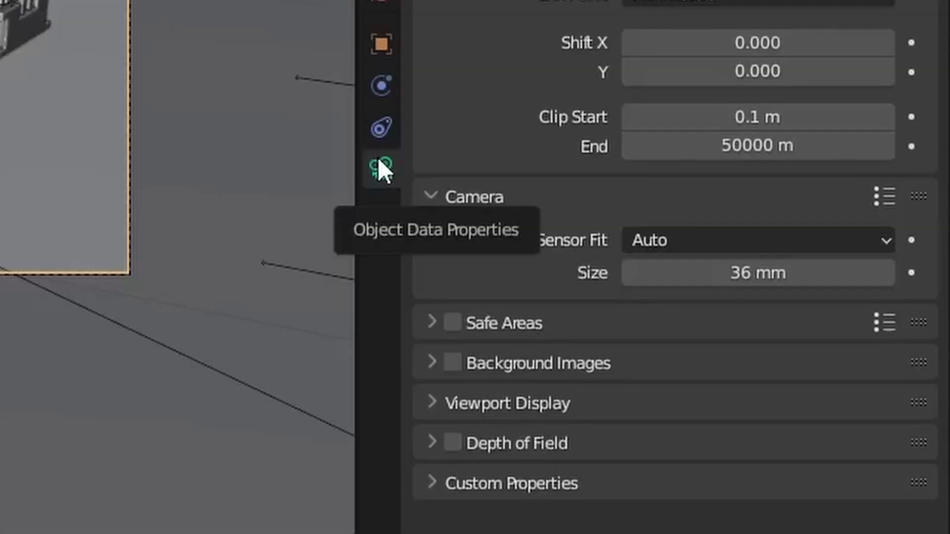
{"action": "left_click", "coordinate": [461, 447]}
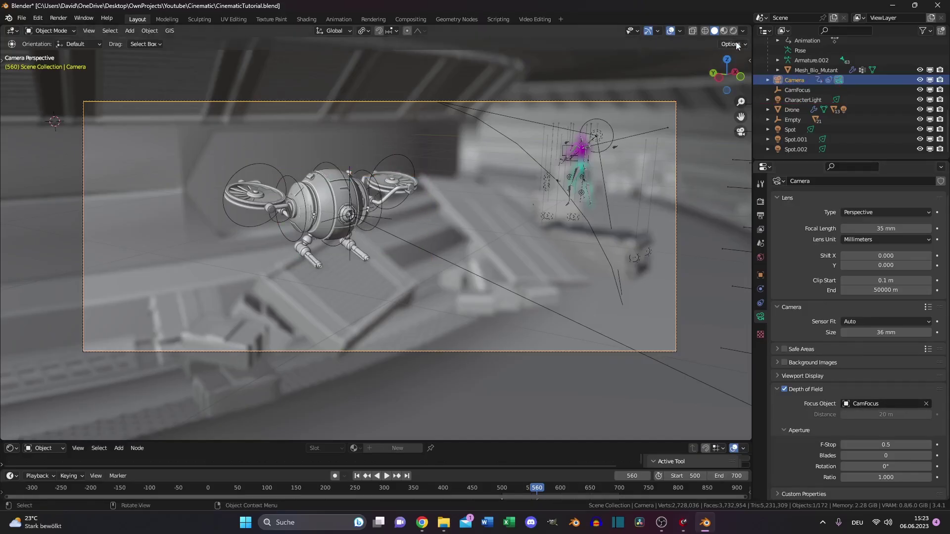
{"action": "left_click", "coordinate": [744, 30]}
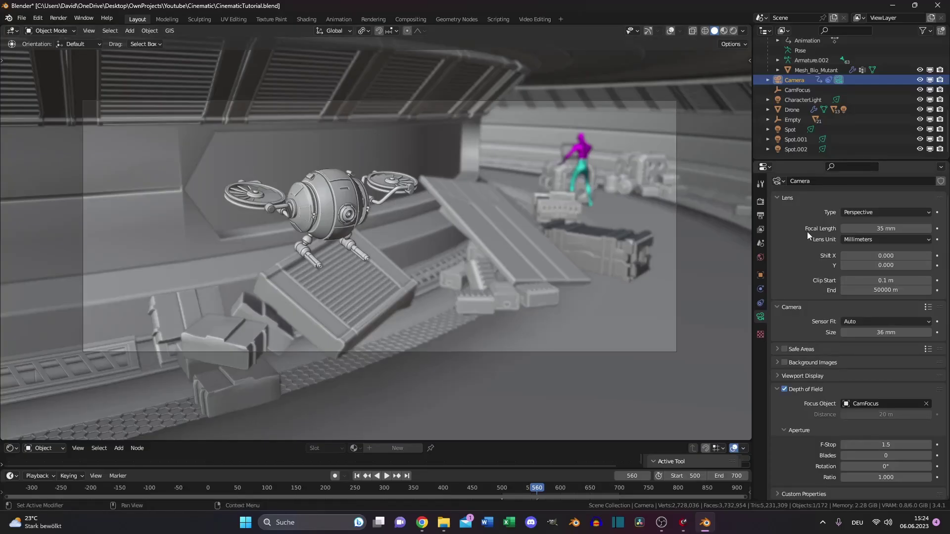
Turn on motion blur for the Cycles render and set the render noise threshold to 0.025
{"action": "left_click", "coordinate": [761, 201]}
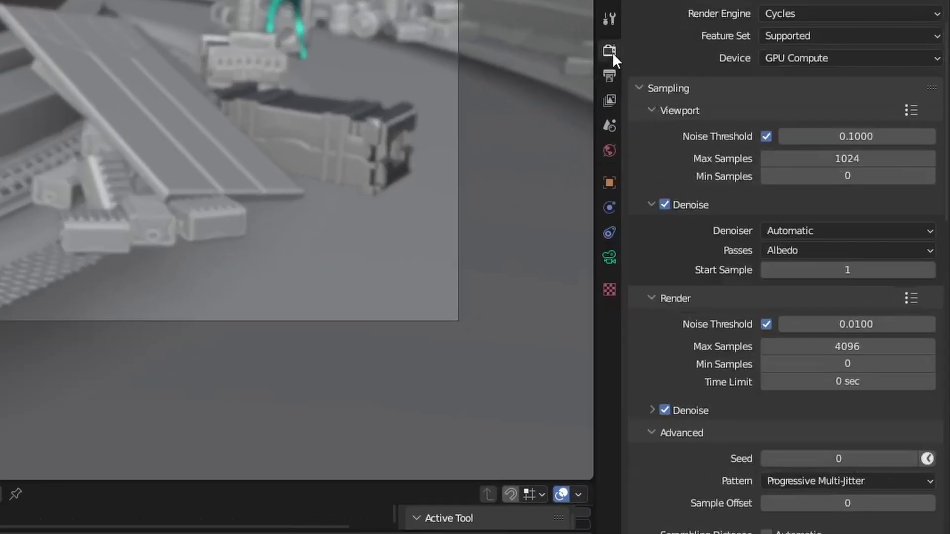
{"action": "scroll", "coordinate": [554, 231], "scroll_direction": "down", "scroll_amount": 15}
{"action": "left_click", "coordinate": [453, 348]}
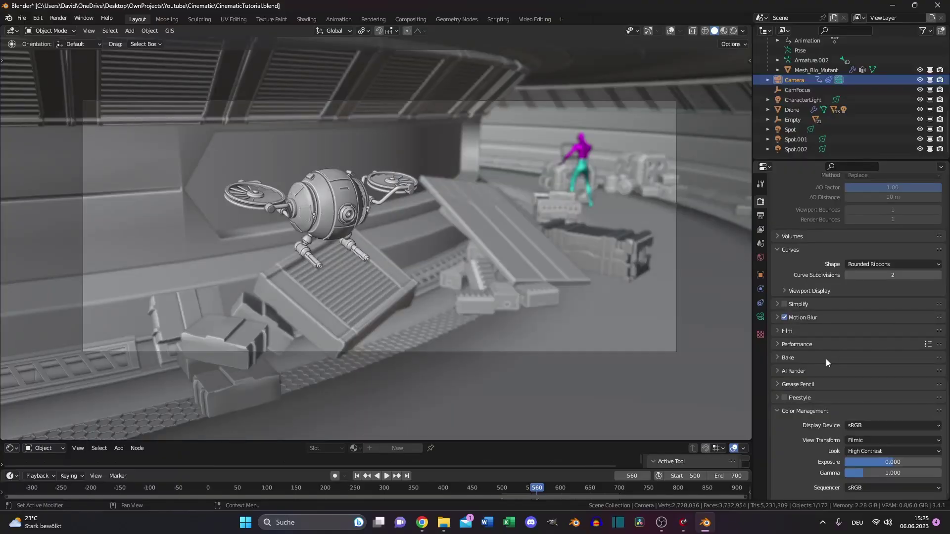
{"action": "scroll", "coordinate": [826, 358], "scroll_direction": "up", "scroll_amount": 15}
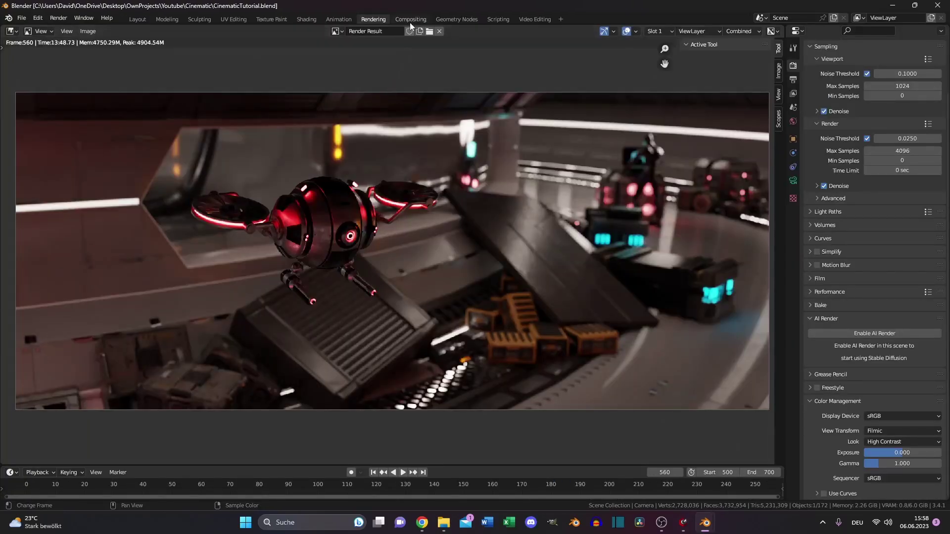
In the Compositing workspace, enable Use Nodes and add a Viewer node fed by the rendered image
{"action": "left_click", "coordinate": [411, 20]}
{"action": "key", "text": "shift+a"}
{"action": "left_click", "coordinate": [439, 310]}
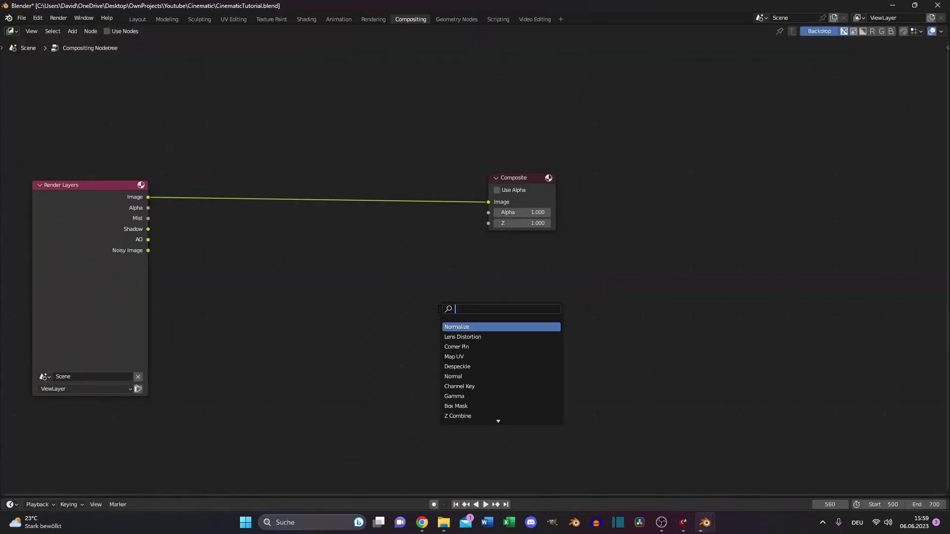
{"action": "type", "text": "vi"}
{"action": "key", "text": "Return"}
{"action": "left_click", "coordinate": [439, 310]}
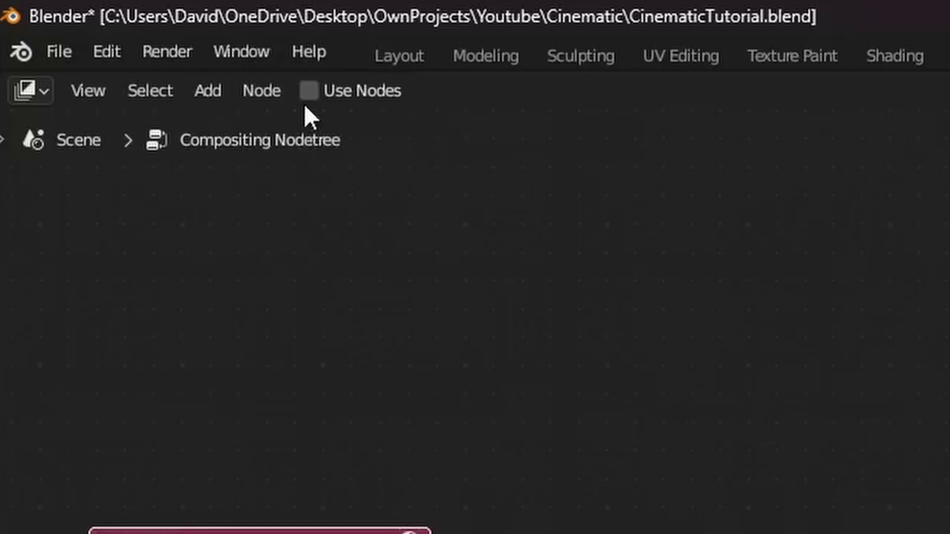
{"action": "left_click", "coordinate": [107, 31]}
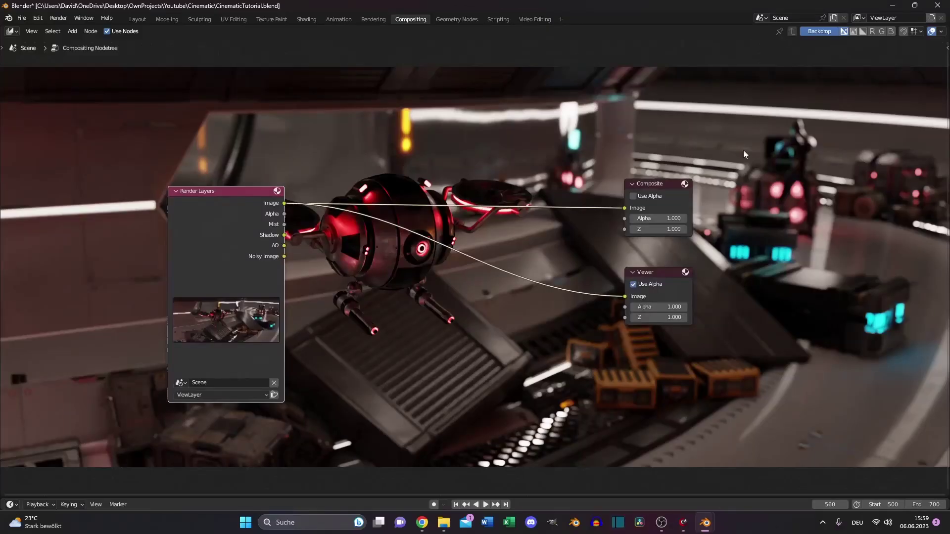
{"action": "left_click", "coordinate": [385, 294]}
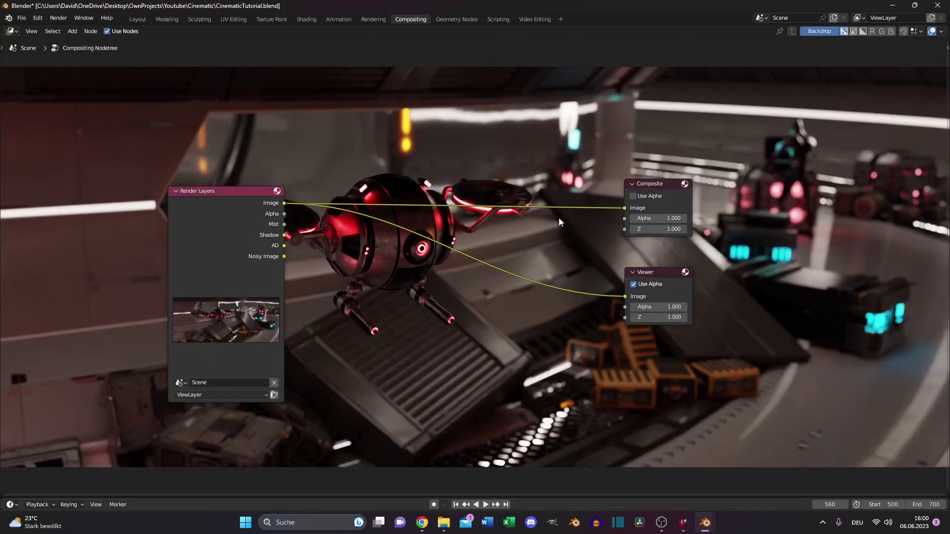
Insert two Color Balance nodes in series before the Viewer and set the second one's correction formula to Offset/Power/Slope (ASC-CDL)
{"action": "left_click_drag", "start_coordinate": [234, 190], "coordinate": [127, 222]}
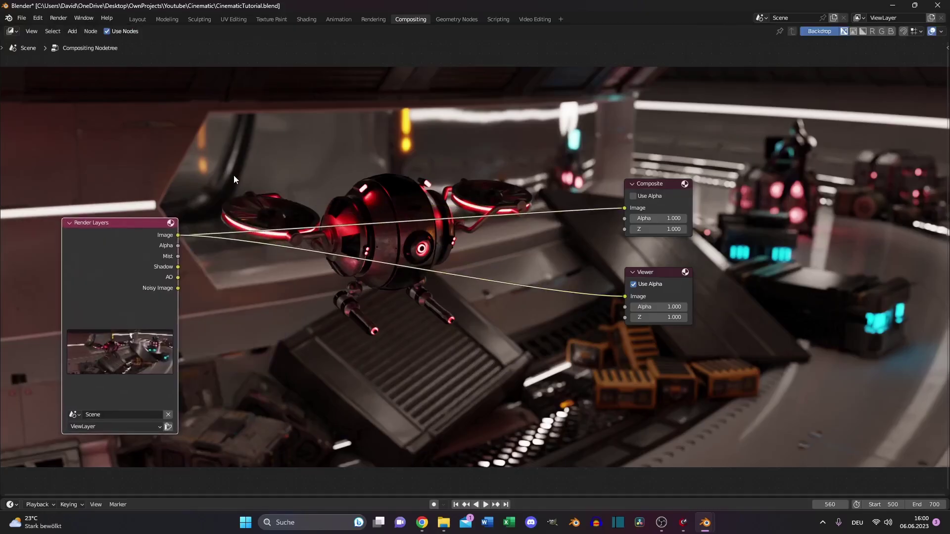
{"action": "left_click", "coordinate": [233, 176]}
{"action": "key", "text": "shift+a"}
{"action": "type", "text": "scol"}
{"action": "left_click", "coordinate": [420, 381]}
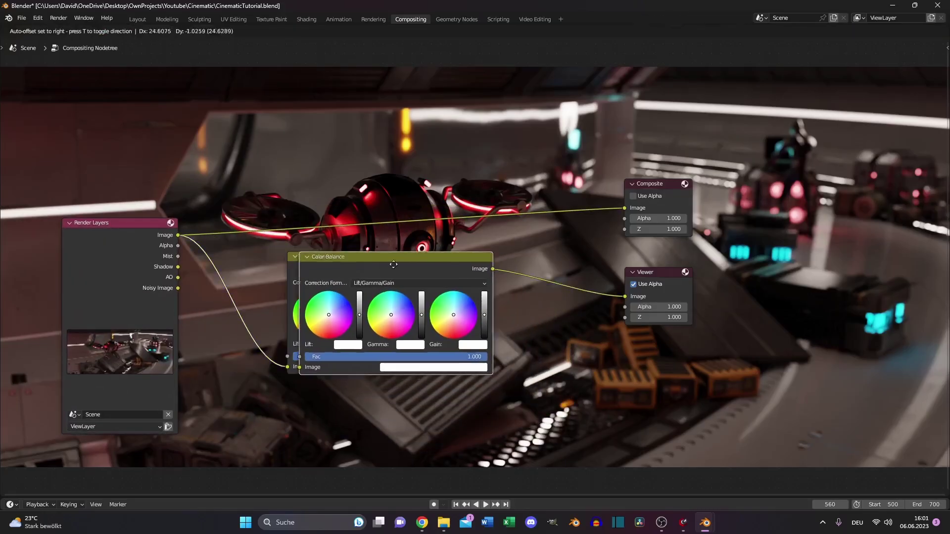
{"action": "left_click", "coordinate": [517, 265]}
{"action": "left_click", "coordinate": [594, 285]}
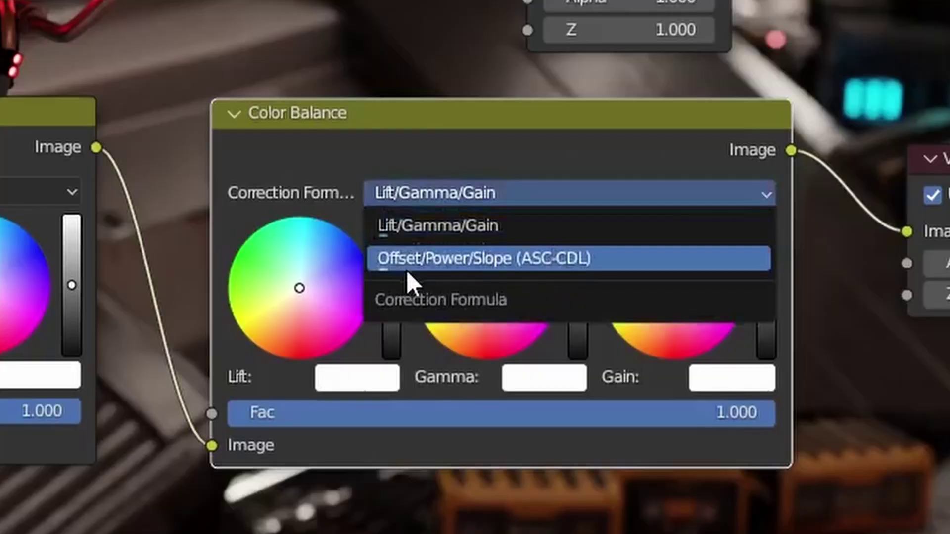
{"action": "left_click", "coordinate": [518, 265]}
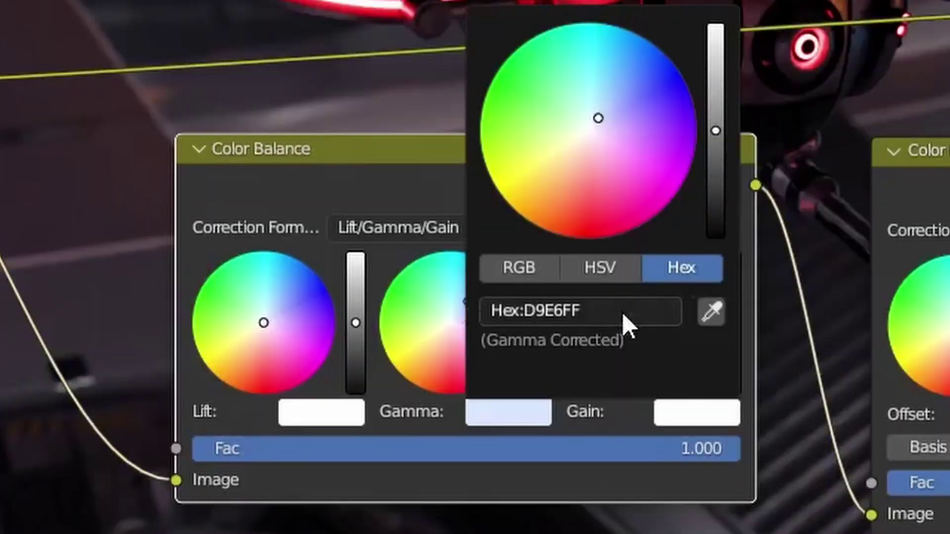
Set both the Gamma and Gain colors of the Lift/Gamma/Gain Color Balance node to hex D9E6FF
{"action": "left_click", "coordinate": [622, 312]}
{"action": "key", "text": "ctrl+c"}
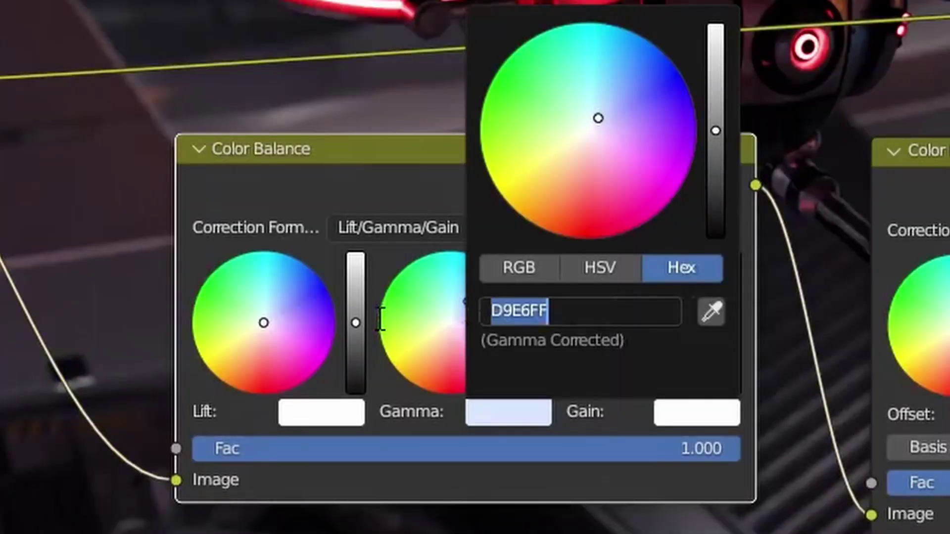
{"action": "key", "text": "Return"}
{"action": "left_click", "coordinate": [405, 191]}
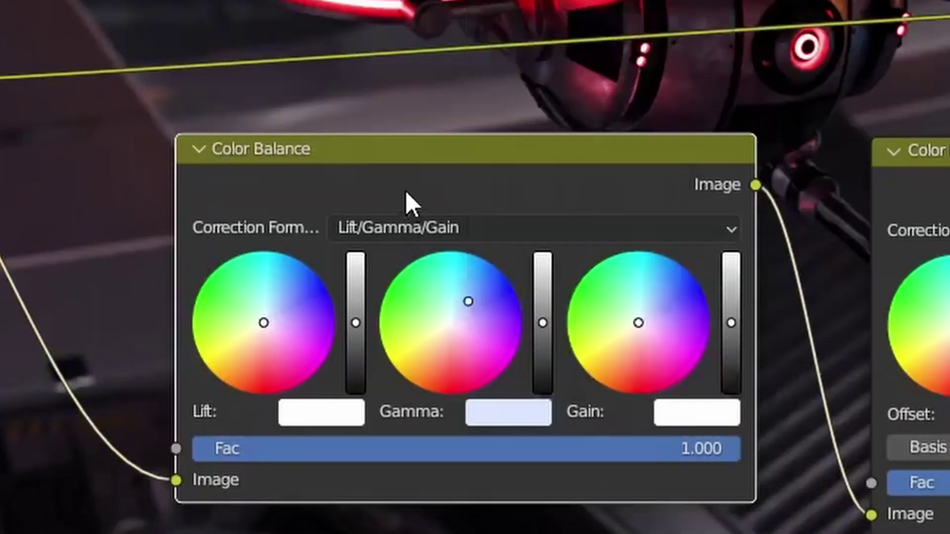
{"action": "left_click", "coordinate": [698, 416]}
{"action": "left_click", "coordinate": [792, 310]}
{"action": "key", "text": "ctrl+v"}
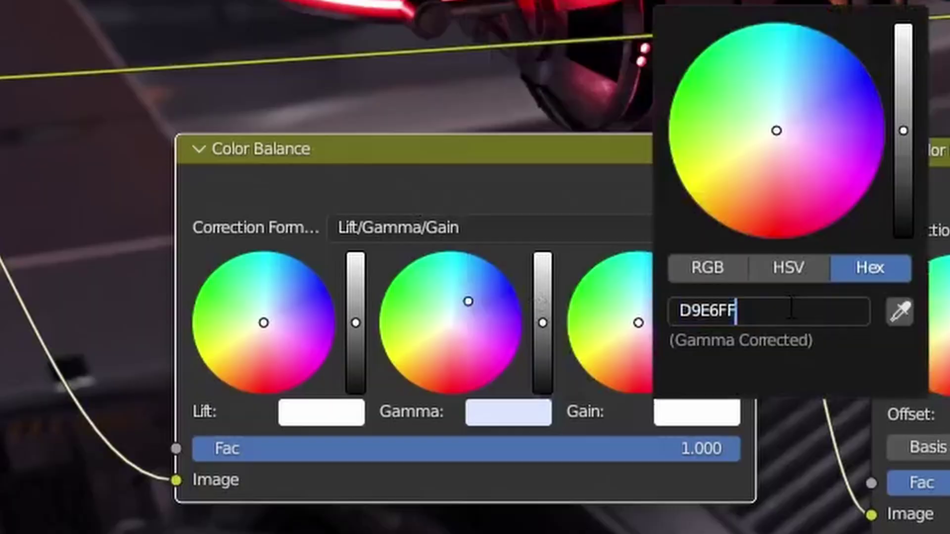
{"action": "key", "text": "Return"}
Raise the Slope brightness slightly on the Offset/Power/Slope Color Balance node
{"action": "left_click", "coordinate": [939, 151]}
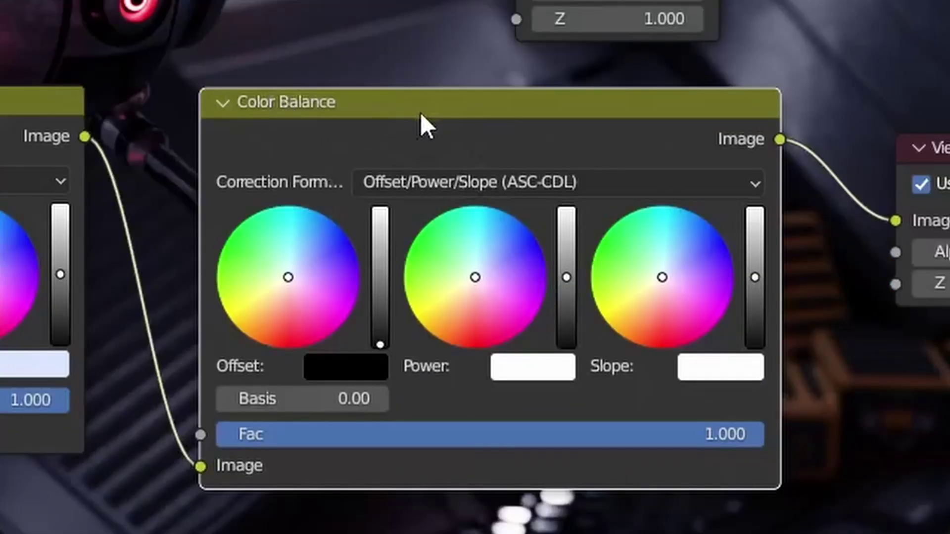
{"action": "left_click_drag", "start_coordinate": [755, 277], "coordinate": [754, 271]}
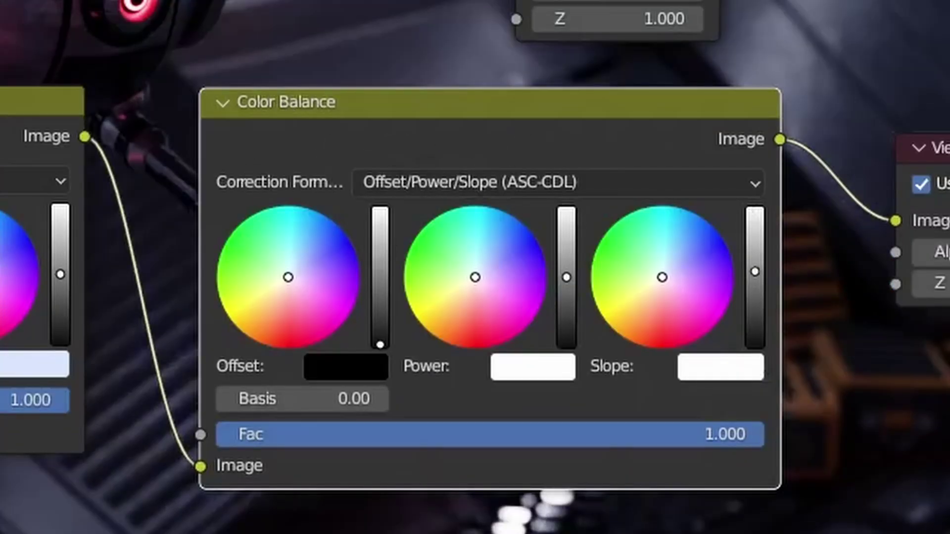
Insert a Color Correction node between the second Color Balance and the Viewer, with Shadows saturation at 0.250
{"action": "key", "text": "shift+a"}
{"action": "type", "text": "col"}
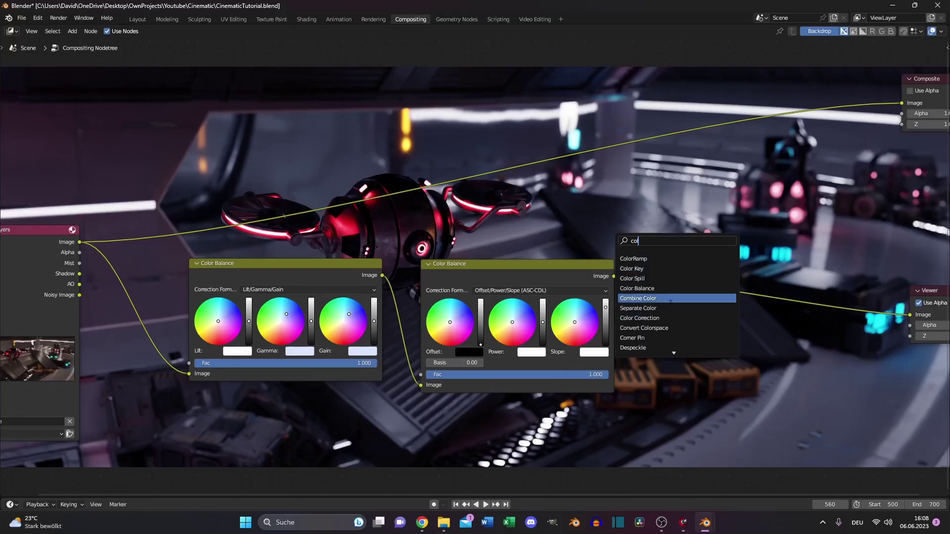
{"action": "left_click", "coordinate": [667, 317]}
{"action": "left_click", "coordinate": [545, 324]}
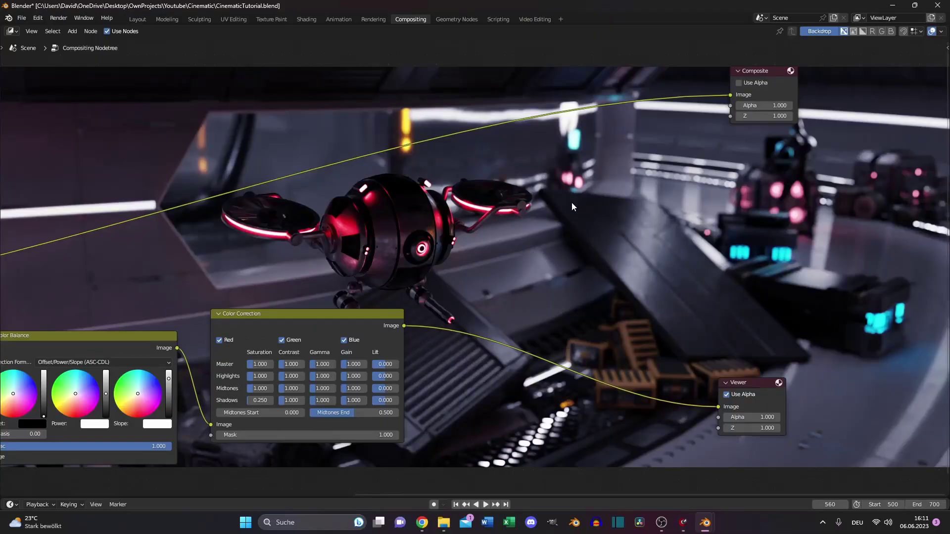
Insert a Glare node between the Color Correction and Viewer nodes, with Fog Glow, High quality, Size 9 and Mix -0.850
{"action": "key", "text": "shift+a"}
{"action": "type", "text": "gl"}
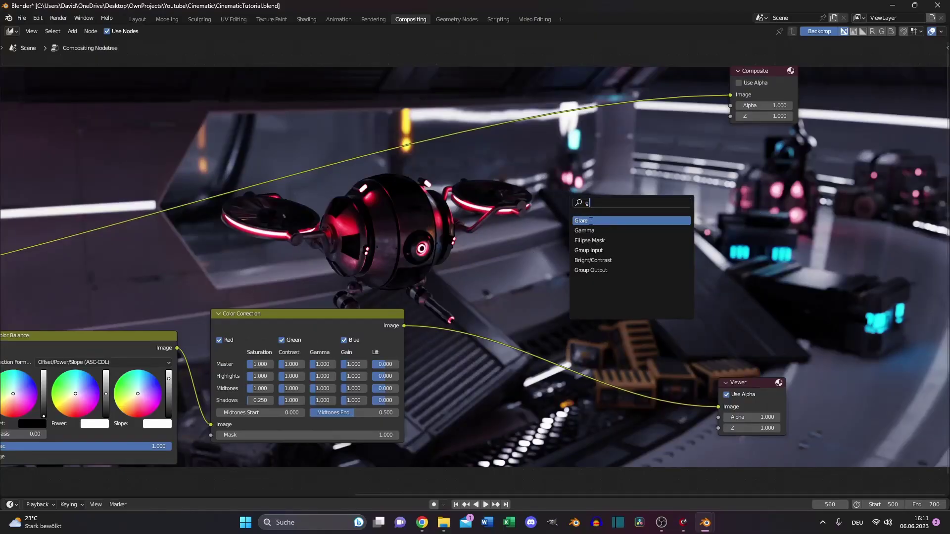
{"action": "left_click", "coordinate": [590, 221]}
{"action": "left_click", "coordinate": [511, 303]}
{"action": "left_click", "coordinate": [511, 323]}
{"action": "left_click", "coordinate": [510, 355]}
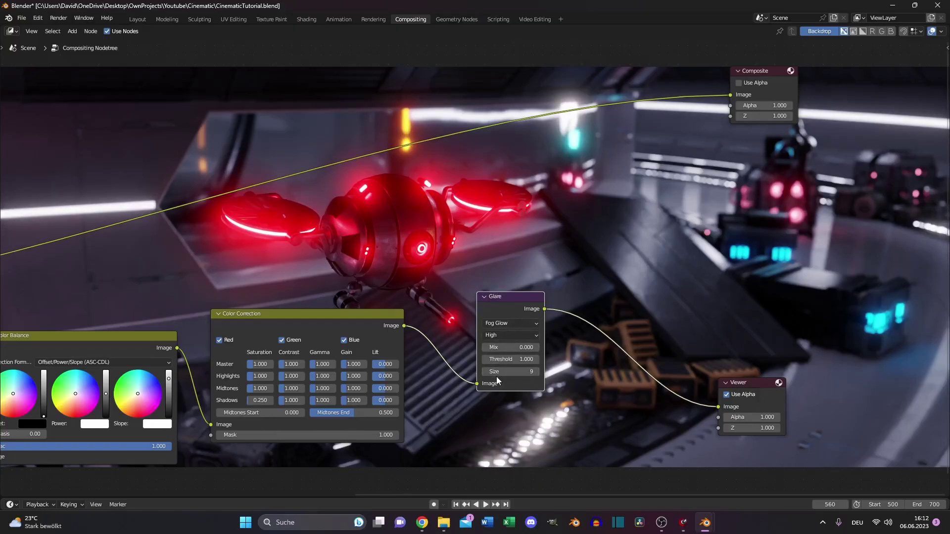
{"action": "left_click_drag", "start_coordinate": [498, 373], "coordinate": [487, 349]}
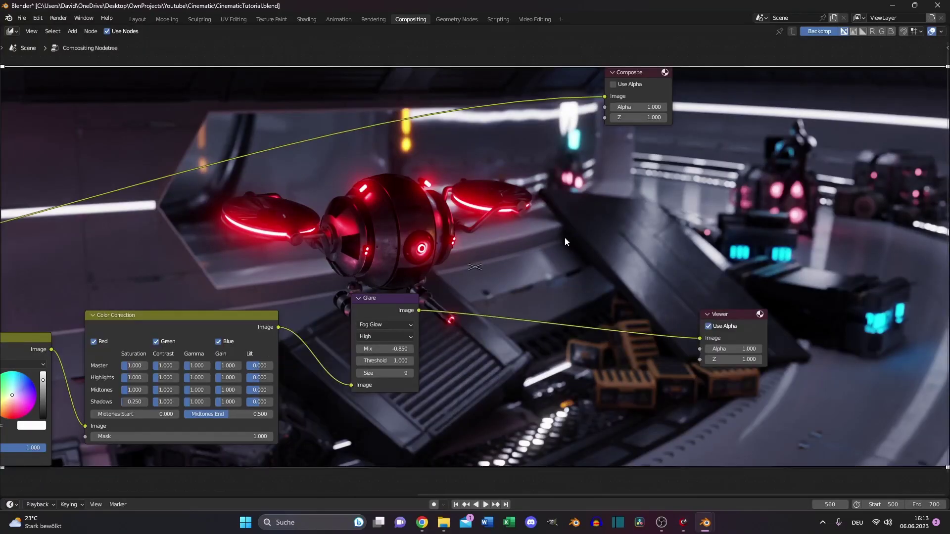
Insert a Lens Distortion node between the Glare and Viewer nodes and enable its Fit option
{"action": "key", "text": "shift+a"}
{"action": "left_click", "coordinate": [564, 240]}
{"action": "type", "text": "l"}
{"action": "left_click", "coordinate": [596, 291]}
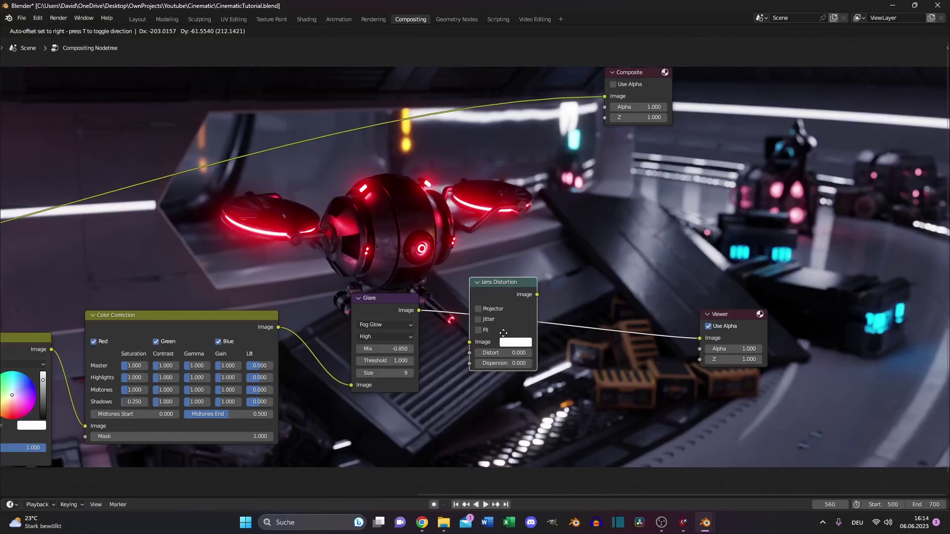
{"action": "left_click", "coordinate": [503, 333]}
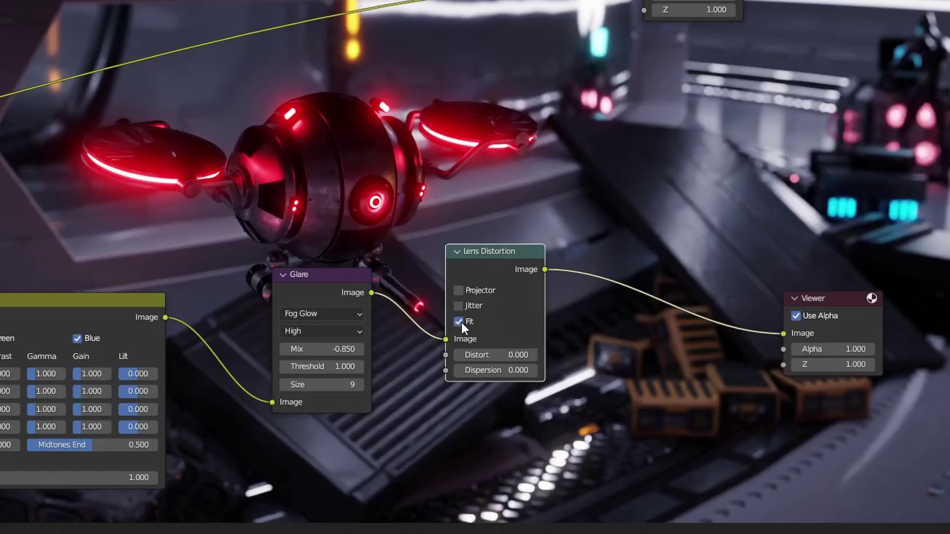
{"action": "left_click", "coordinate": [477, 330]}
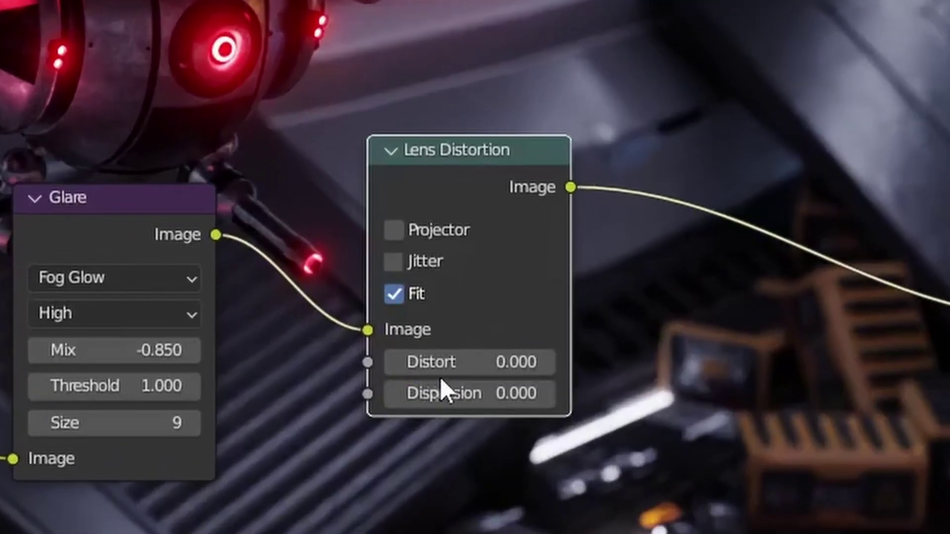
Set the Lens Distortion node's Distort to 0.025 and Dispersion to 0.05
{"action": "left_click", "coordinate": [460, 365]}
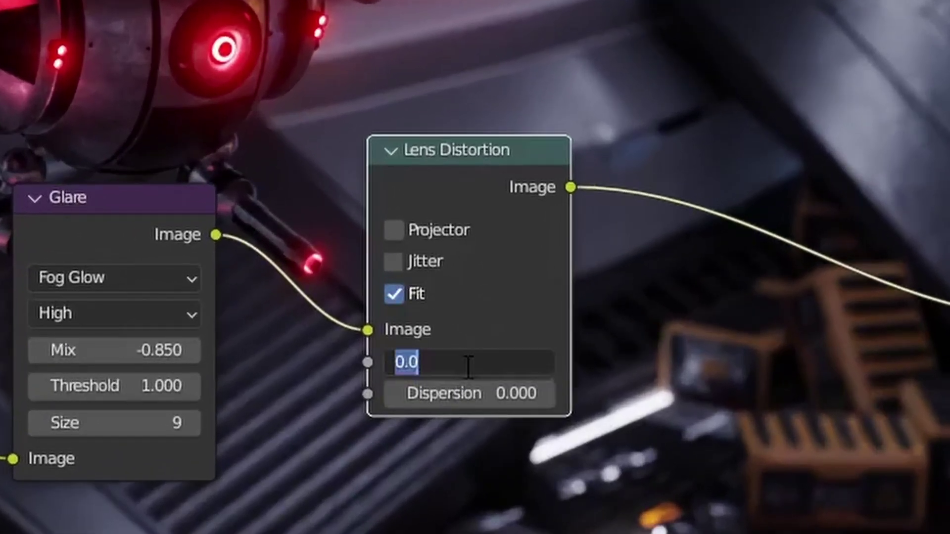
{"action": "type", "text": "0.025"}
{"action": "left_click", "coordinate": [467, 394]}
{"action": "type", "text": "0.05"}
{"action": "key", "text": "Return"}
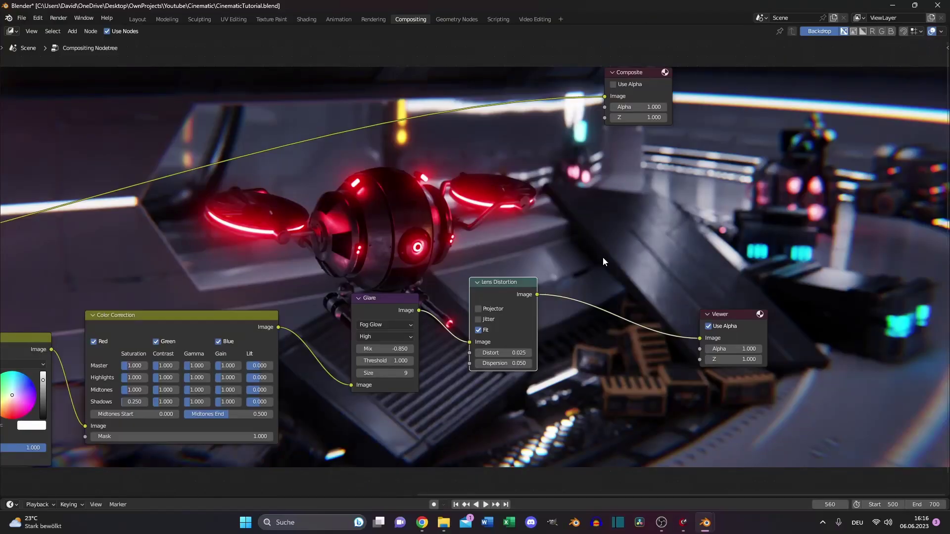
Reposition the Viewer node to make room and add an Ellipse Mask node above the Glare node
{"action": "left_click_drag", "start_coordinate": [741, 319], "coordinate": [708, 227]}
{"action": "middle_click_drag", "start_coordinate": [640, 172], "coordinate": [656, 225]}
{"action": "left_click", "coordinate": [646, 126]}
{"action": "key", "text": "shift+a"}
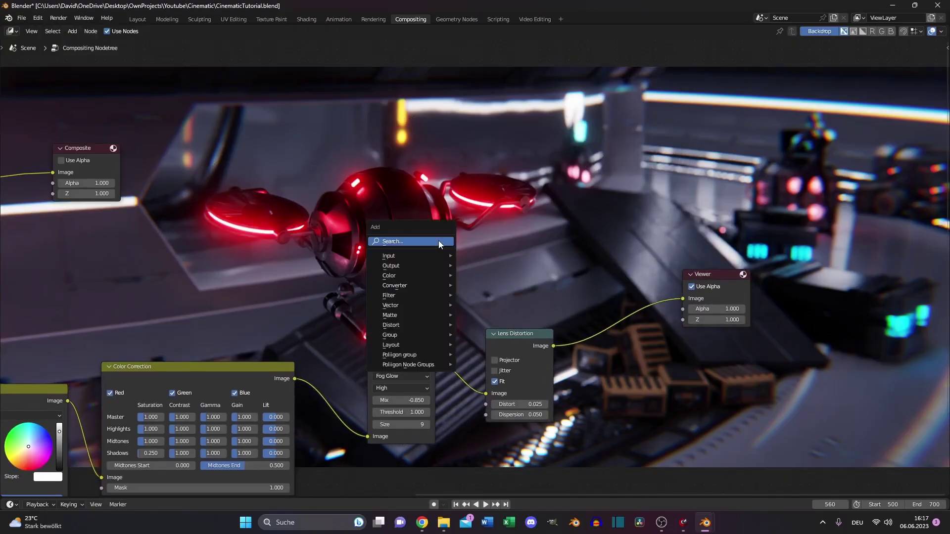
{"action": "left_click", "coordinate": [439, 243]}
{"action": "type", "text": "vig"}
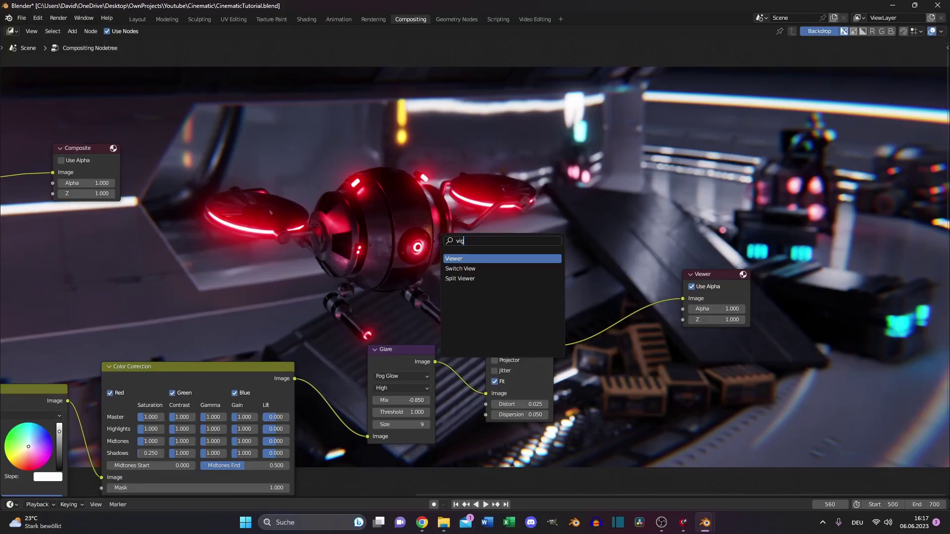
{"action": "key", "text": "BackSpace"}
{"action": "key", "text": "BackSpace"}
{"action": "key", "text": "BackSpace"}
{"action": "type", "text": "e"}
{"action": "key", "text": "Return"}
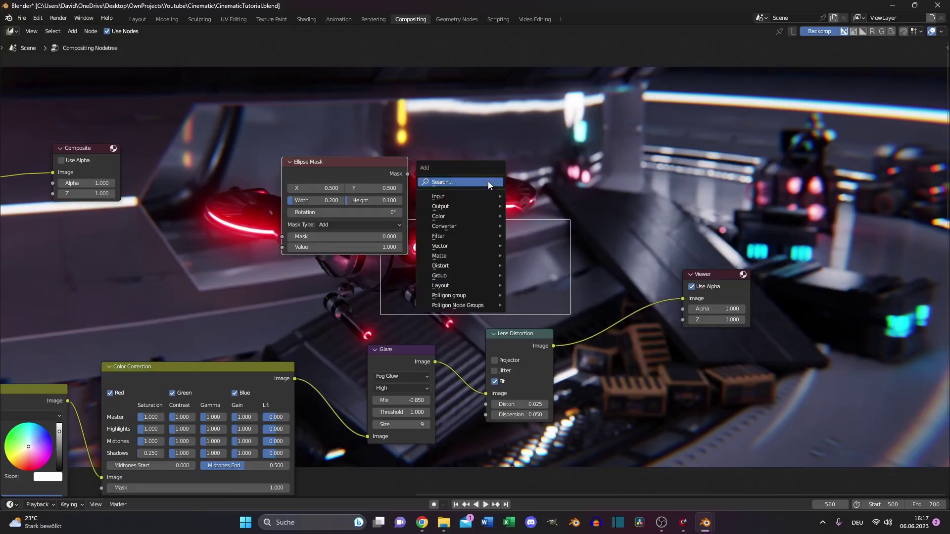
Add an Alpha Over node, then connect the Render Layers image to the Ellipse Mask's Mask input and its Mask output to Alpha Over's Fac
{"action": "key", "text": "shift+a"}
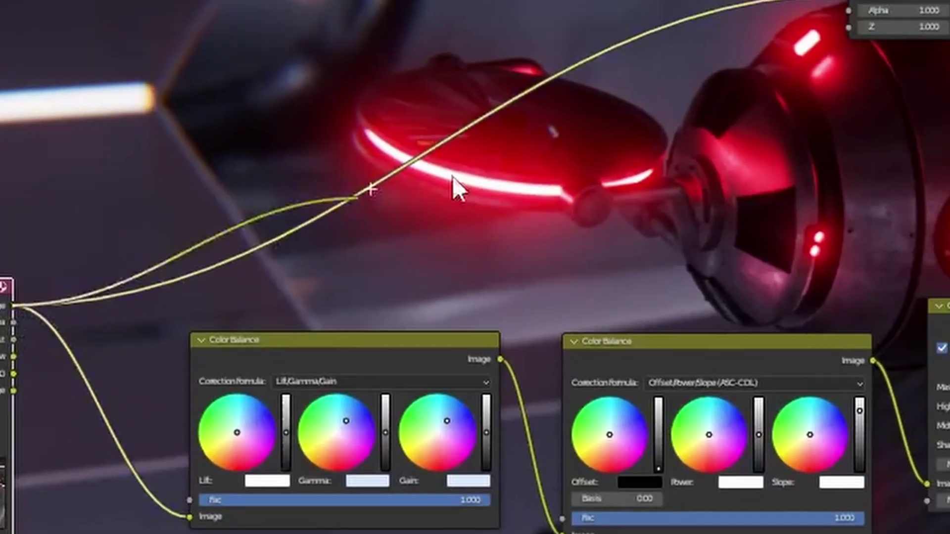
{"action": "left_click_drag", "start_coordinate": [454, 187], "coordinate": [387, 301]}
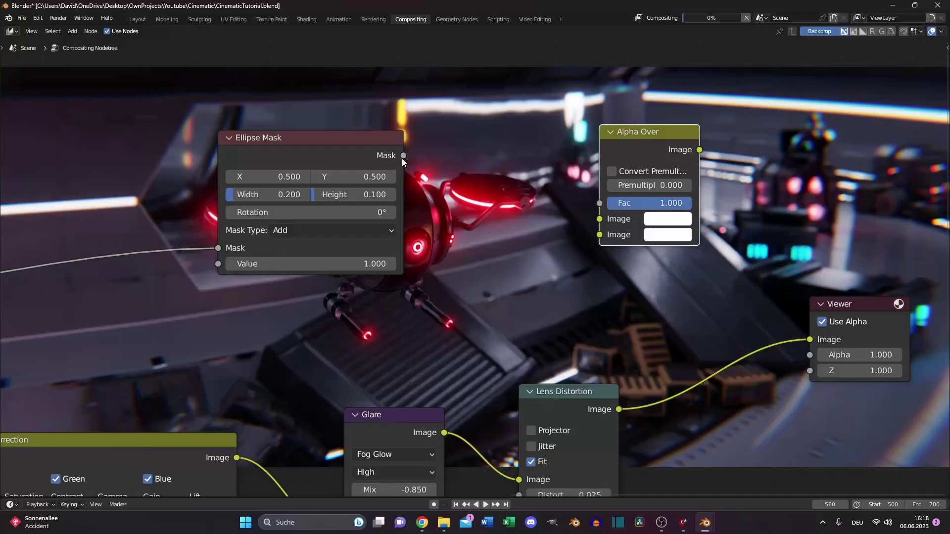
{"action": "left_click_drag", "start_coordinate": [402, 157], "coordinate": [607, 204]}
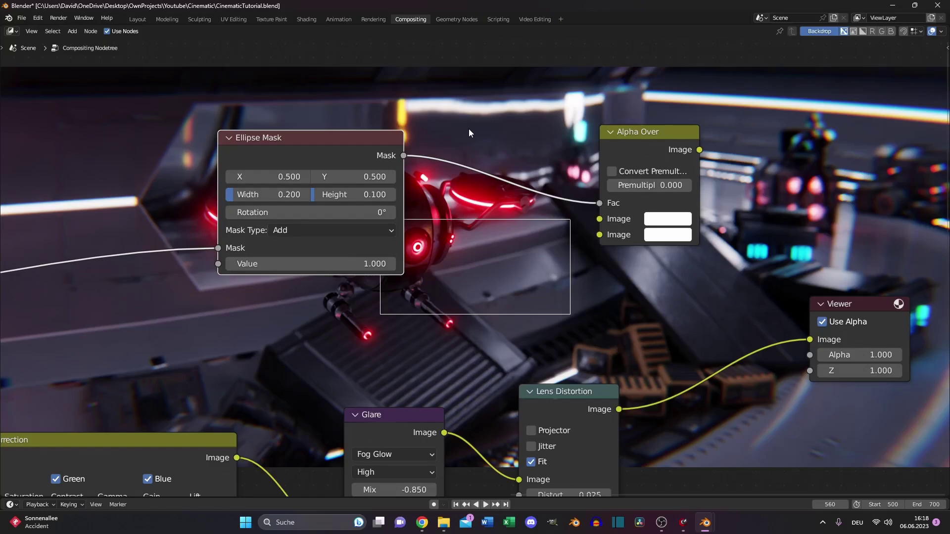
Insert a Blur node between the Ellipse Mask and Alpha Over nodes and set it to Fast Gaussian
{"action": "key", "text": "shift+a"}
{"action": "type", "text": "blu"}
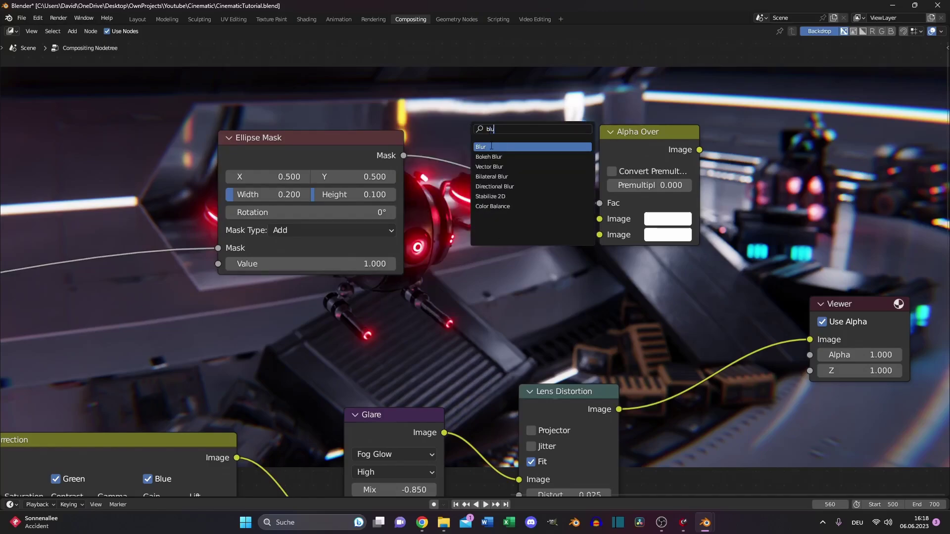
{"action": "left_click", "coordinate": [489, 147]}
{"action": "left_click", "coordinate": [485, 144]}
{"action": "left_click", "coordinate": [517, 159]}
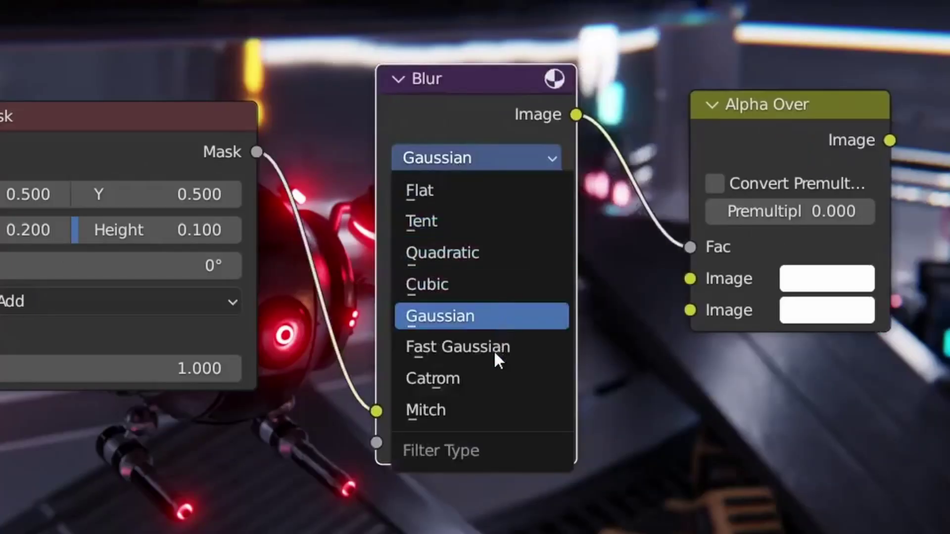
{"action": "left_click", "coordinate": [494, 350]}
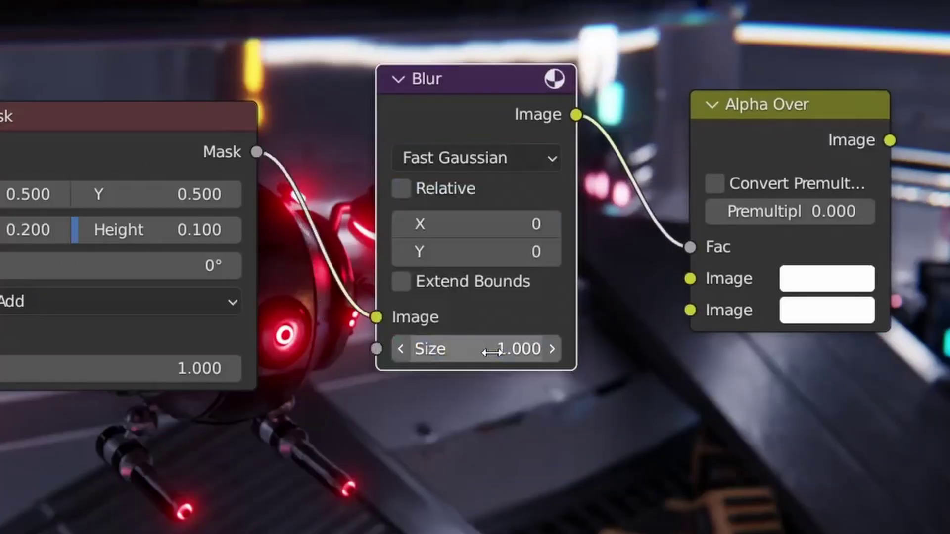
Make the Blur relative with Y aspect correction and set both its X and Y amounts to 7.5%
{"action": "left_click", "coordinate": [470, 189]}
{"action": "left_click", "coordinate": [474, 257]}
{"action": "left_click", "coordinate": [480, 289]}
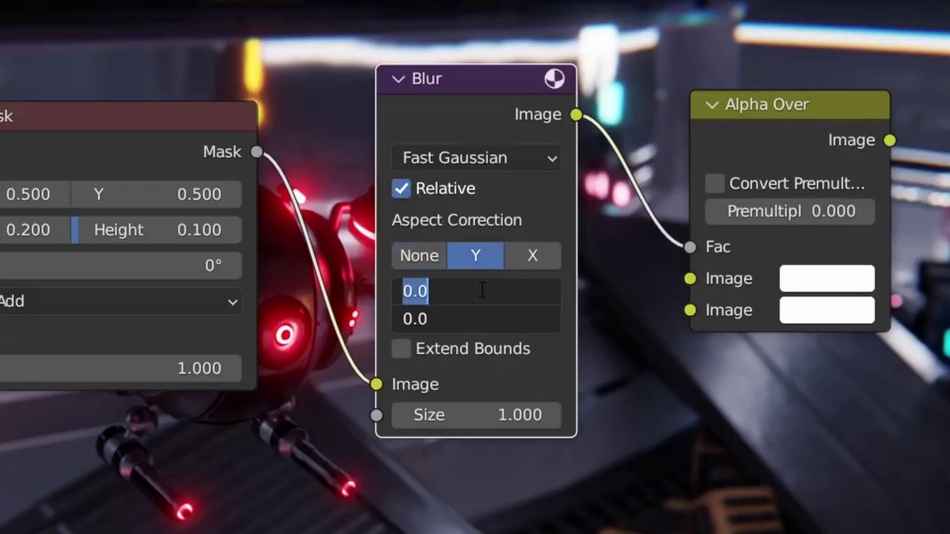
{"action": "type", "text": "7.5"}
{"action": "key", "text": "Return"}
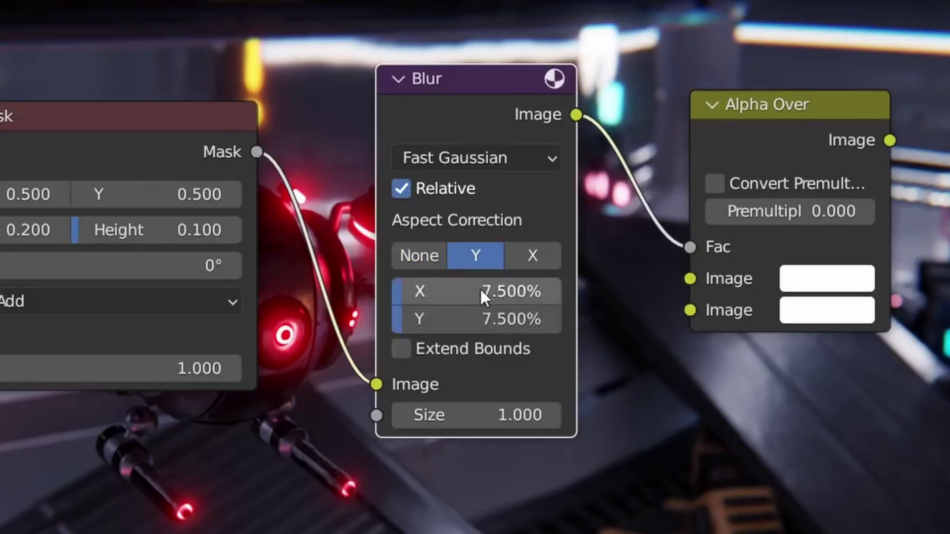
Set the Ellipse Mask's width to 0.8 and height to 0.45
{"action": "left_click", "coordinate": [369, 241]}
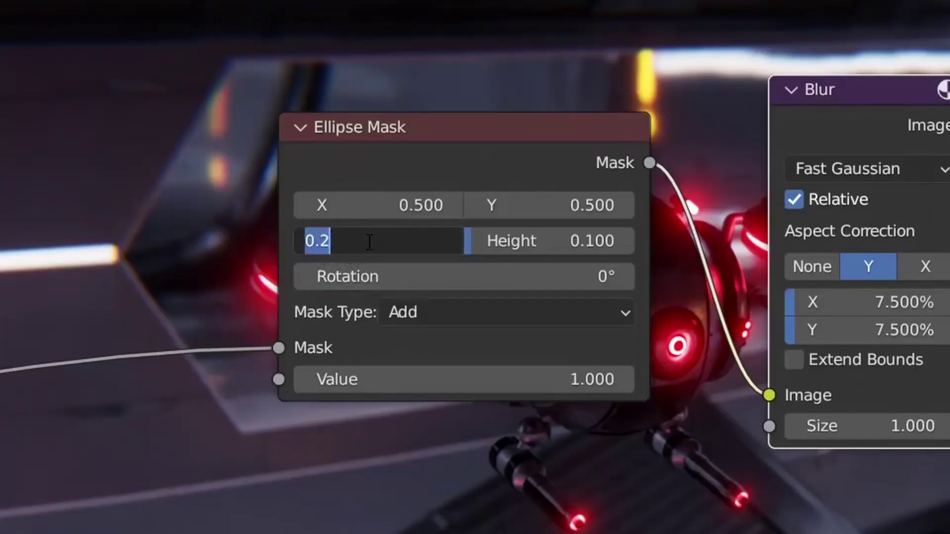
{"action": "type", "text": ".8"}
{"action": "key", "text": "Return"}
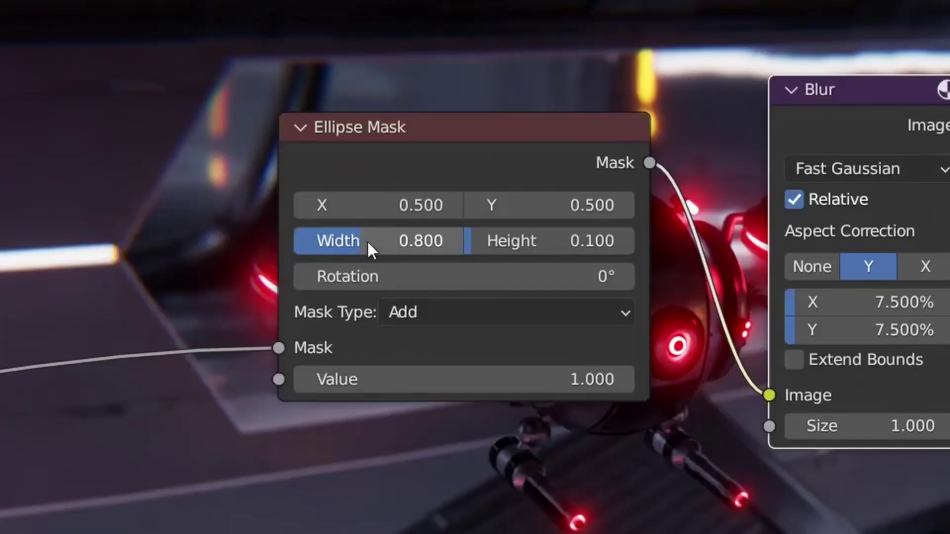
{"action": "left_click", "coordinate": [516, 240]}
{"action": "type", "text": ".45"}
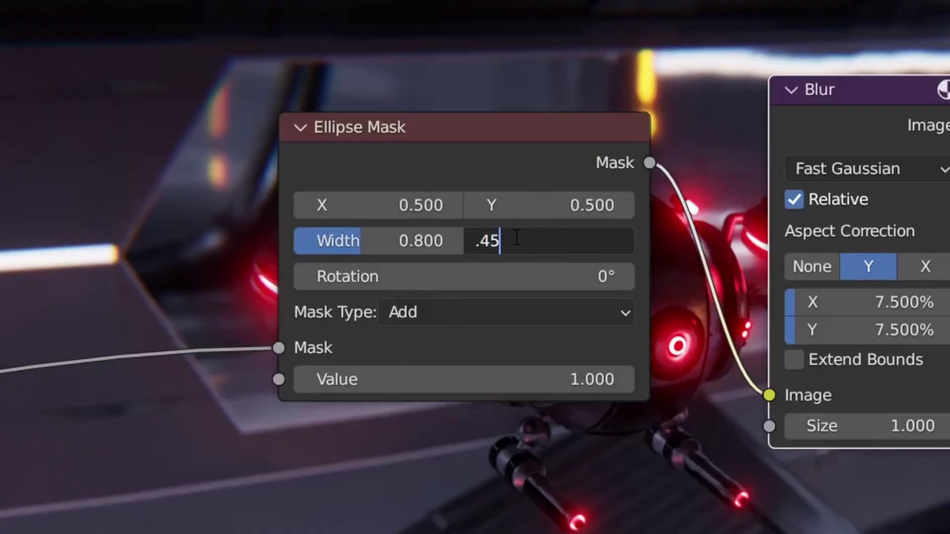
{"action": "key", "text": "Return"}
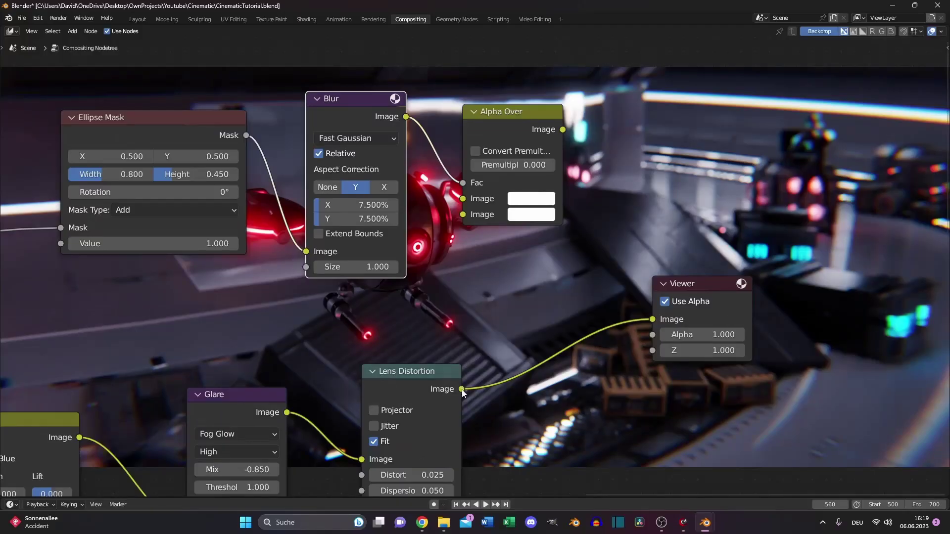
Route the Lens Distortion image through Alpha Over's second image input to the Viewer, and make Alpha Over's first image color black
{"action": "left_click_drag", "start_coordinate": [462, 389], "coordinate": [464, 215]}
{"action": "left_click_drag", "start_coordinate": [509, 112], "coordinate": [549, 173]}
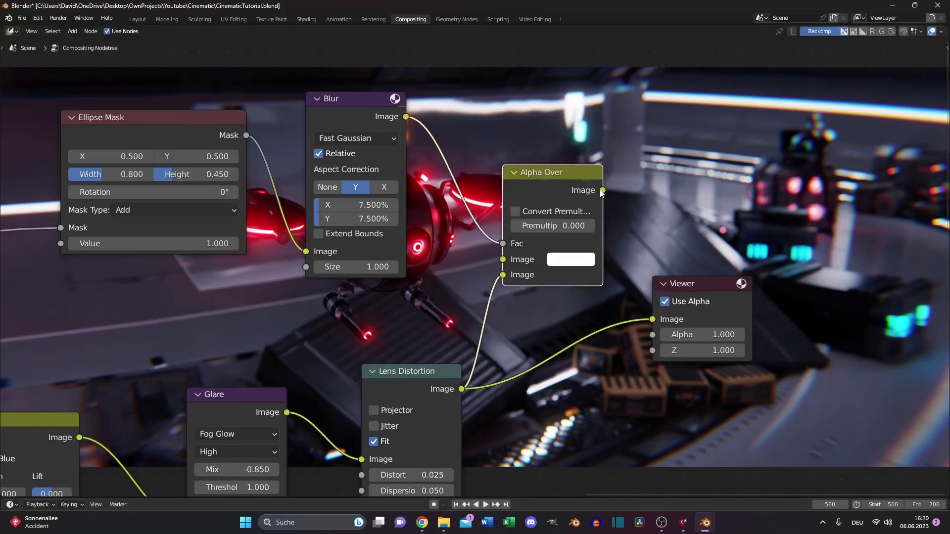
{"action": "left_click_drag", "start_coordinate": [618, 213], "coordinate": [657, 319]}
{"action": "left_click", "coordinate": [583, 256]}
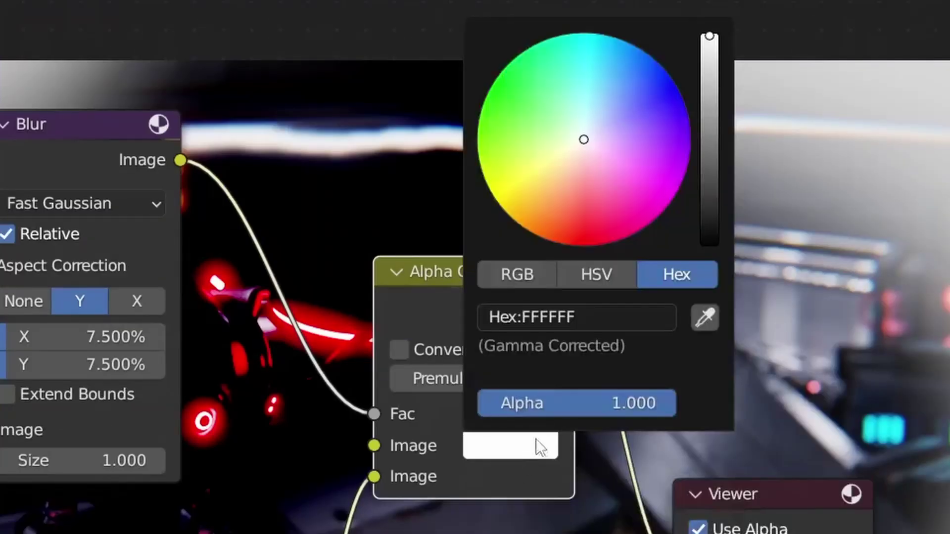
{"action": "left_click_drag", "start_coordinate": [709, 217], "coordinate": [709, 243]}
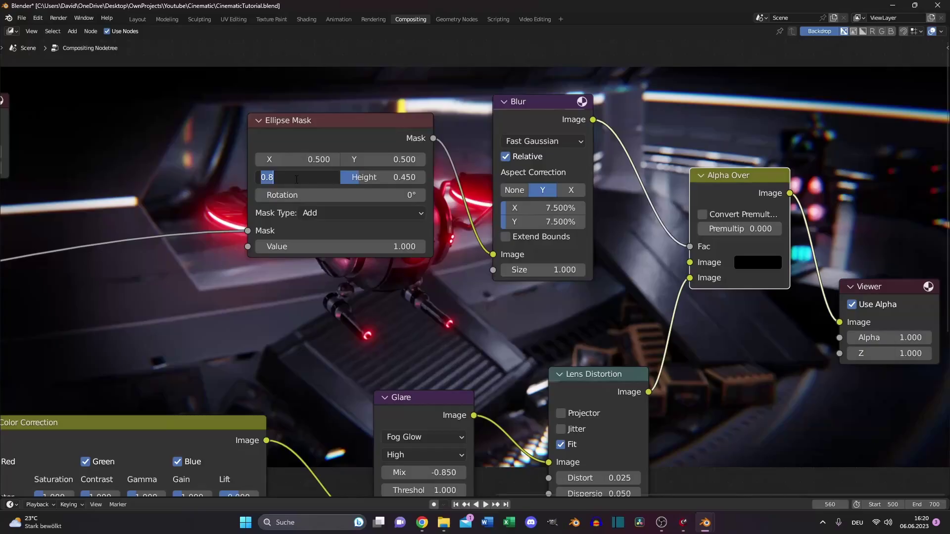
Widen the Ellipse Mask to a width of 0.9
{"action": "type", "text": ".9"}
{"action": "key", "text": "Return"}
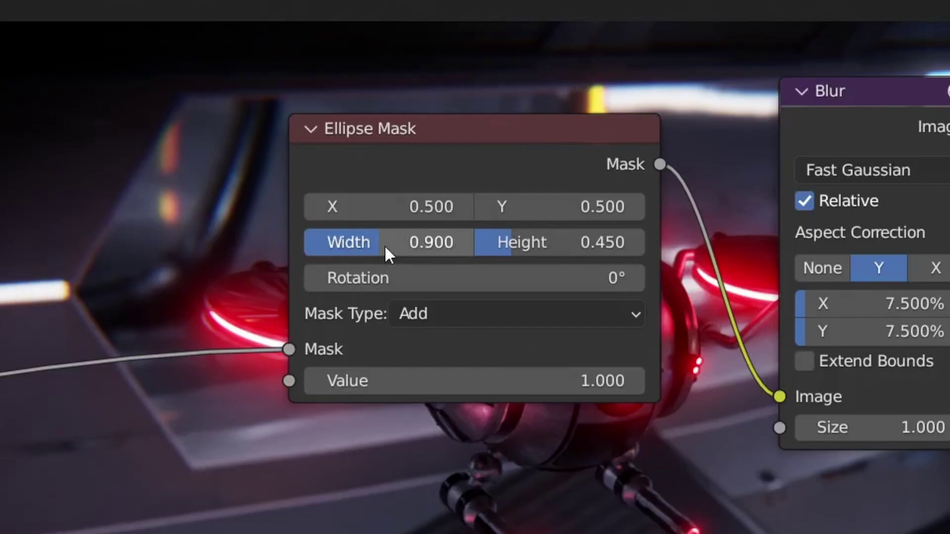
{"action": "left_click_drag", "start_coordinate": [384, 244], "coordinate": [393, 242]}
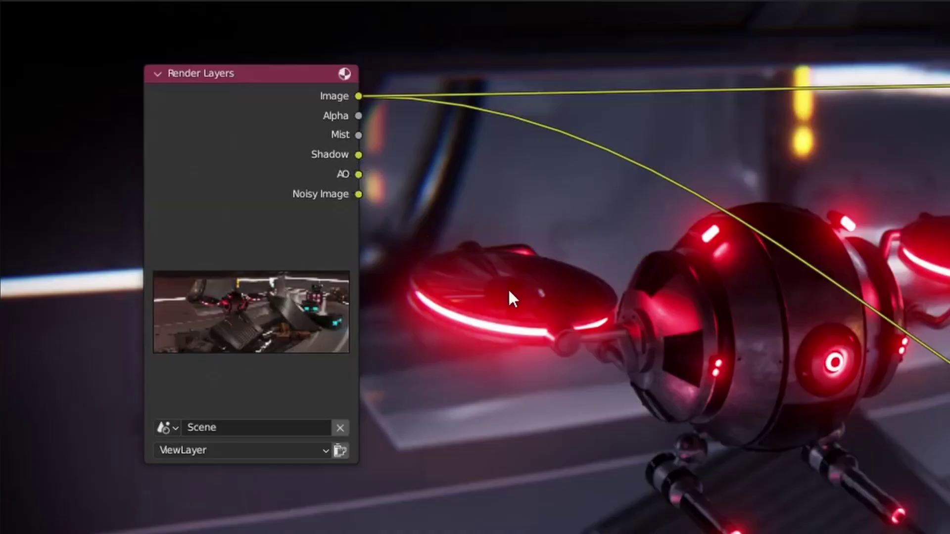
Add three stacked ColorRamp nodes and connect the Render Layers' Mist, Shadow and AO outputs to their Fac inputs in that order
{"action": "key", "text": "shift+a"}
{"action": "type", "text": "co"}
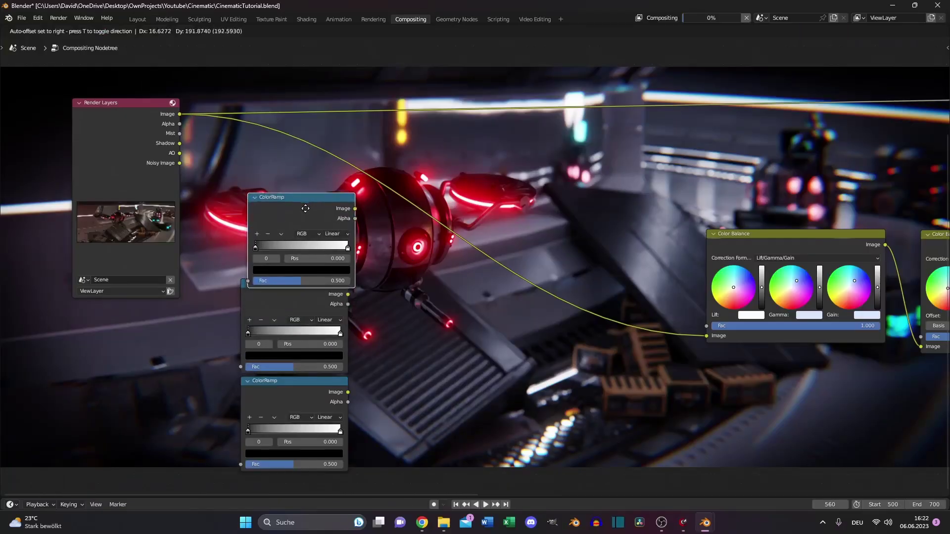
{"action": "left_click", "coordinate": [233, 261]}
{"action": "left_click_drag", "start_coordinate": [180, 133], "coordinate": [241, 270]}
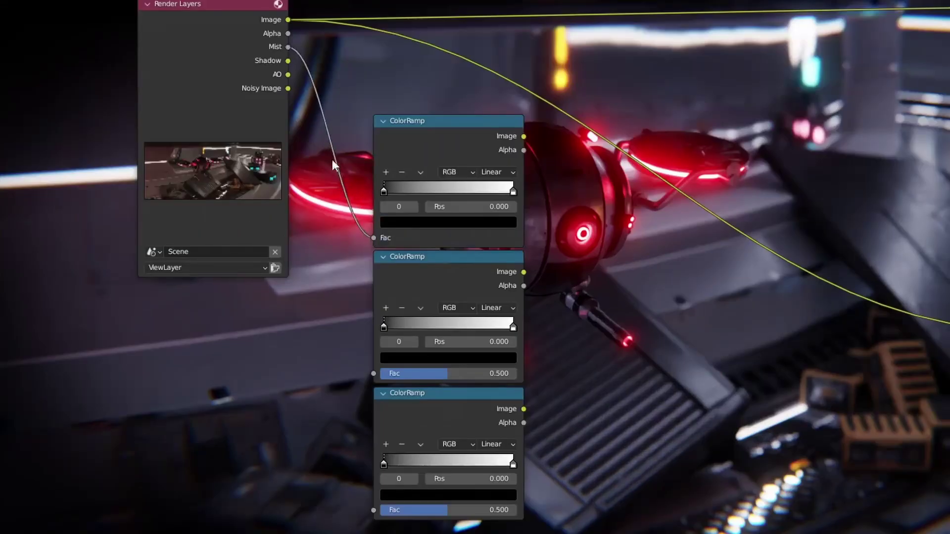
{"action": "left_click_drag", "start_coordinate": [287, 62], "coordinate": [374, 373]}
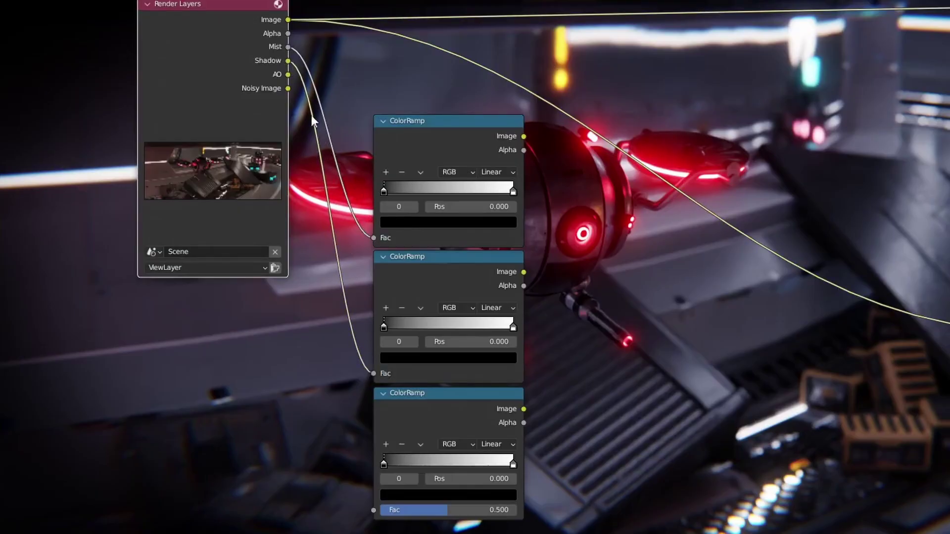
{"action": "left_click_drag", "start_coordinate": [291, 75], "coordinate": [374, 510]}
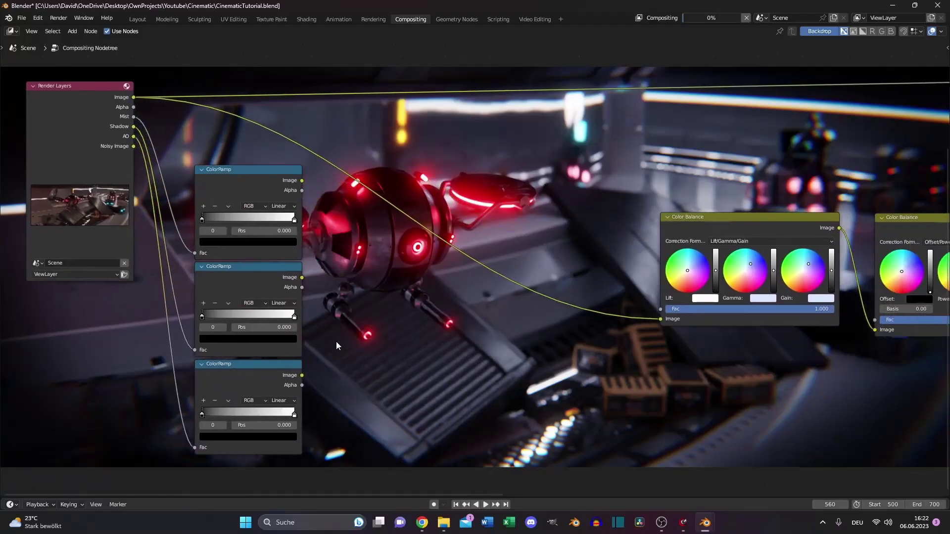
Add a Mix node beside the ColorRamps, set its blend mode to Add and connect the Render Layers image to its first image input
{"action": "key", "text": "shift+a"}
{"action": "left_click", "coordinate": [348, 321]}
{"action": "type", "text": "mi"}
{"action": "left_click", "coordinate": [372, 339]}
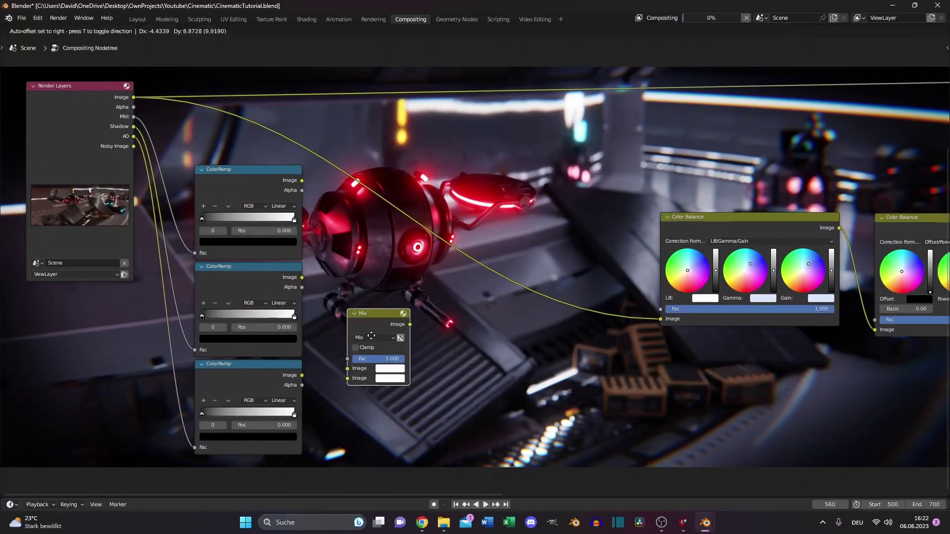
{"action": "left_click", "coordinate": [356, 261]}
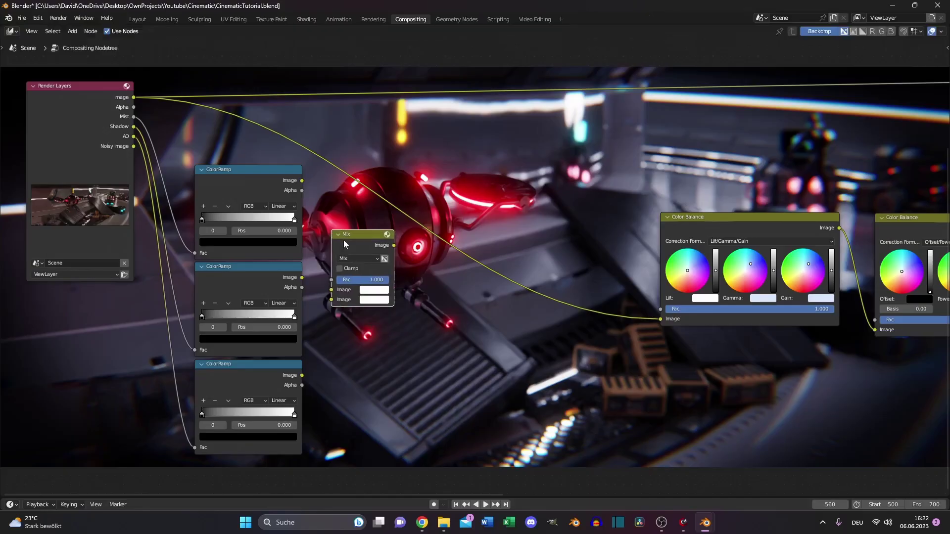
{"action": "left_click", "coordinate": [358, 258]}
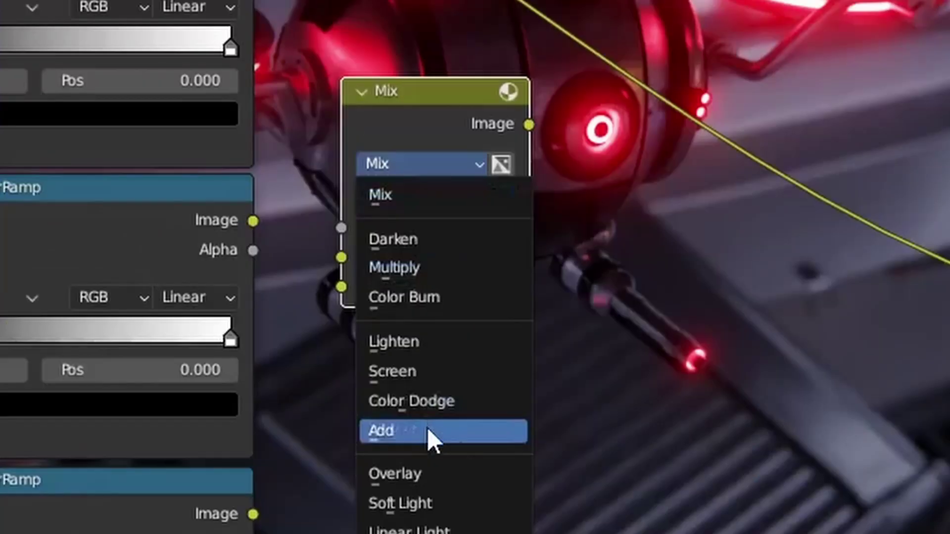
{"action": "left_click", "coordinate": [426, 428]}
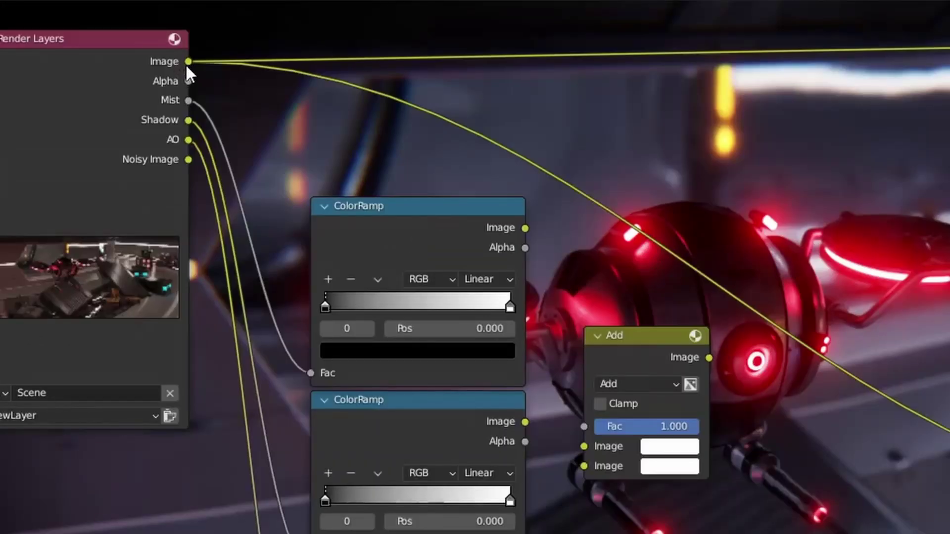
{"action": "left_click_drag", "start_coordinate": [188, 63], "coordinate": [584, 446]}
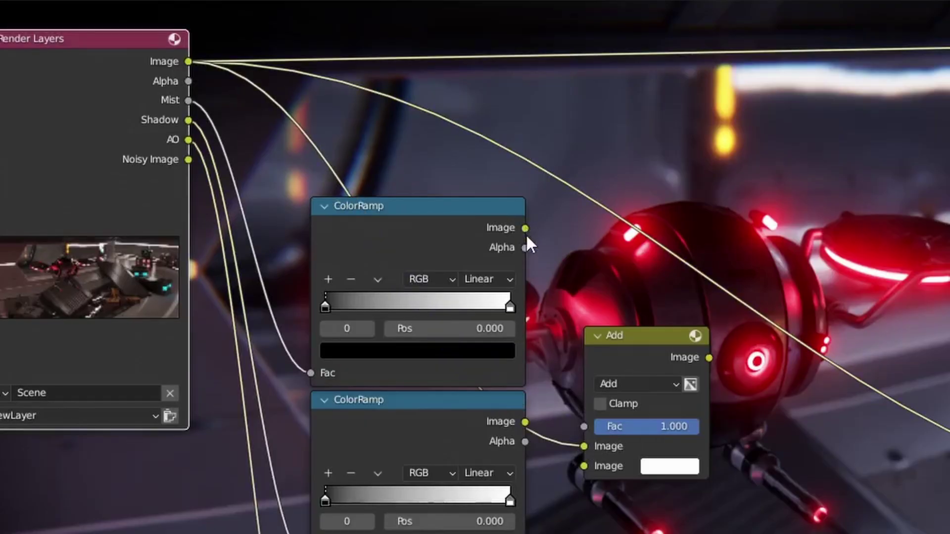
Connect the Mist ColorRamp's image to Add's second image input and send the Add result to the Viewer for comparison
{"action": "left_click_drag", "start_coordinate": [525, 228], "coordinate": [585, 473]}
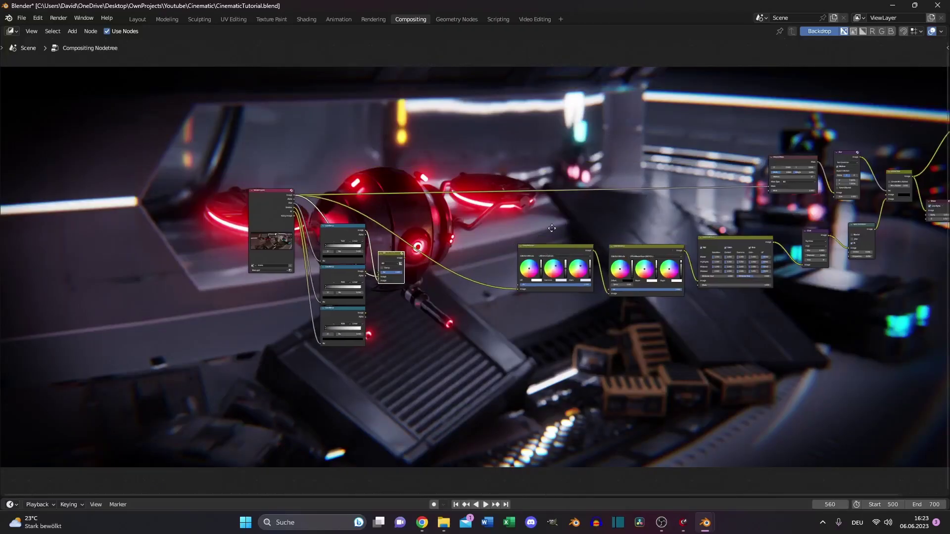
{"action": "middle_click_drag", "start_coordinate": [552, 228], "coordinate": [450, 227]}
{"action": "left_click_drag", "start_coordinate": [300, 256], "coordinate": [825, 211]}
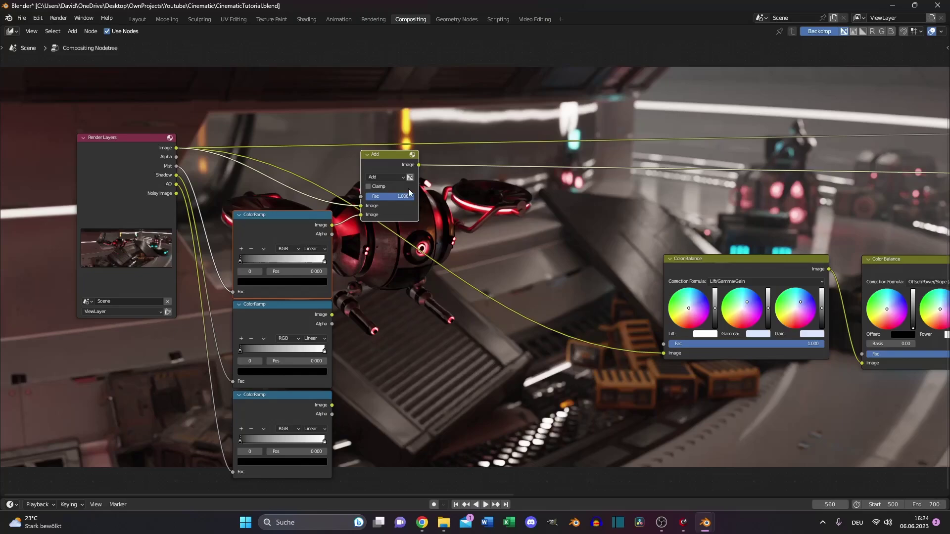
{"action": "key", "text": "m"}
Set the Mist ColorRamp's black stop position to 0.05 and compare the image with and without the Add node
{"action": "left_click", "coordinate": [301, 272]}
{"action": "type", "text": ".0"}
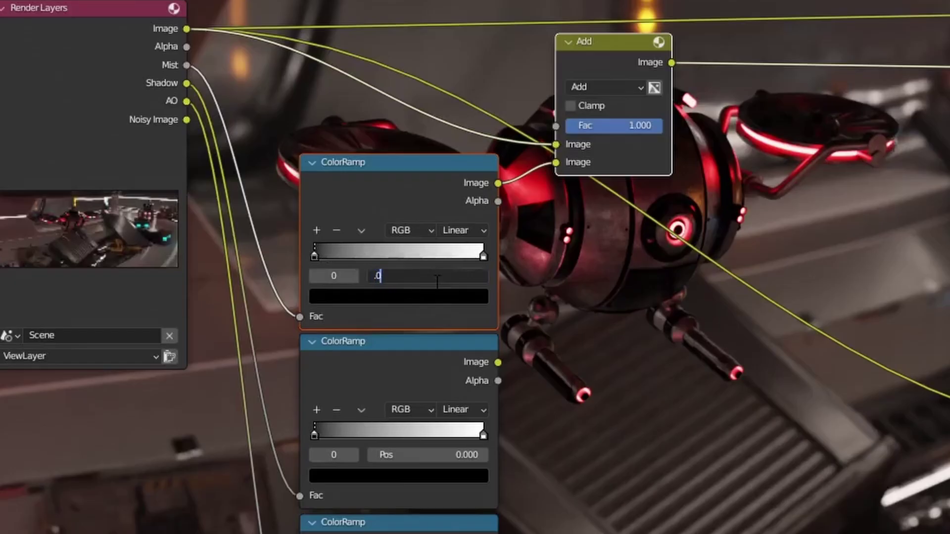
{"action": "type", "text": "5"}
{"action": "key", "text": "Return"}
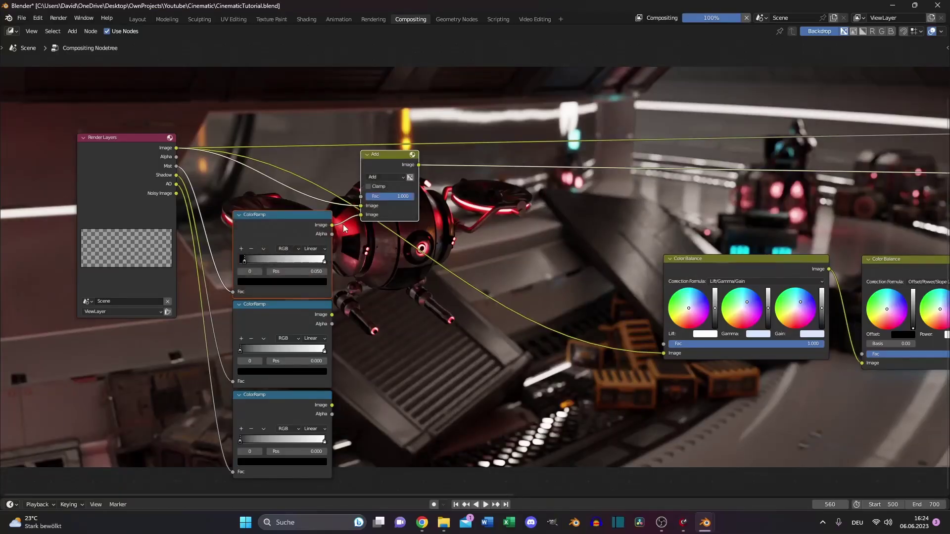
{"action": "key", "text": "m"}
{"action": "key", "text": "m"}
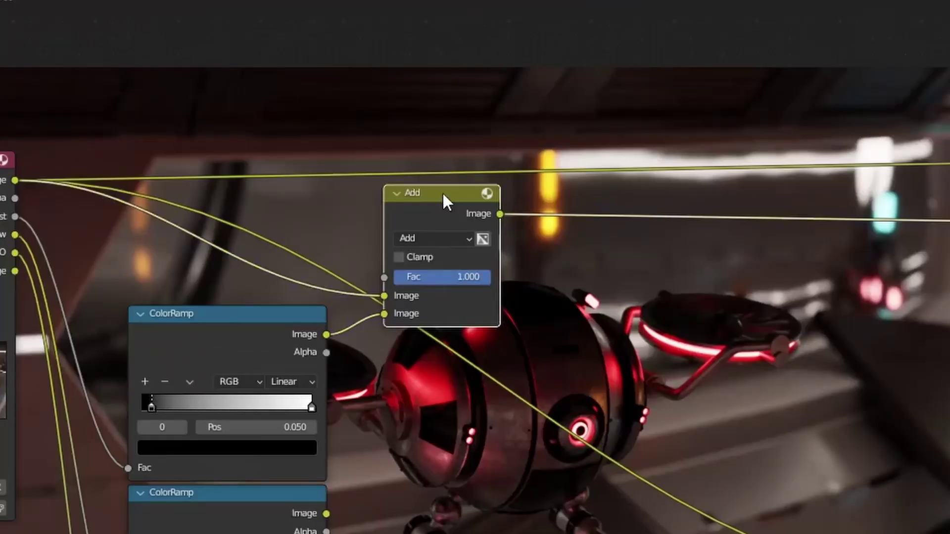
Duplicate the Add node as an Overlay blend following it and connect the Shadow ColorRamp's image to its second image input
{"action": "key", "text": "shift+d"}
{"action": "left_click", "coordinate": [469, 467]}
{"action": "left_click", "coordinate": [458, 508]}
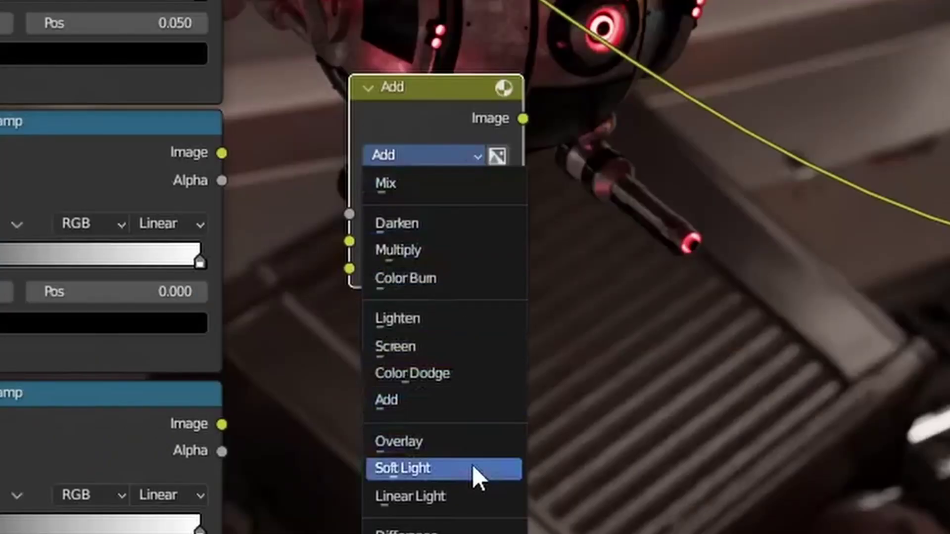
{"action": "left_click", "coordinate": [440, 444]}
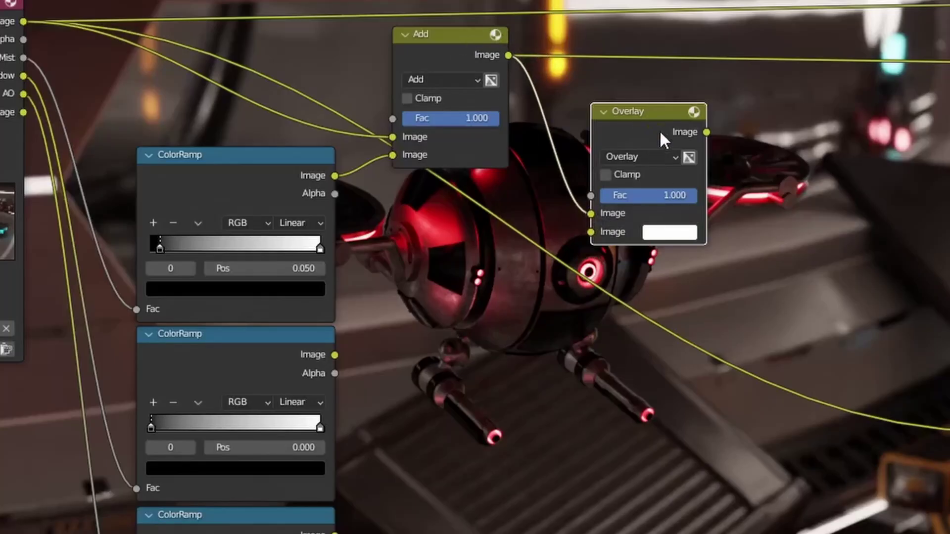
{"action": "left_click_drag", "start_coordinate": [335, 354], "coordinate": [590, 232]}
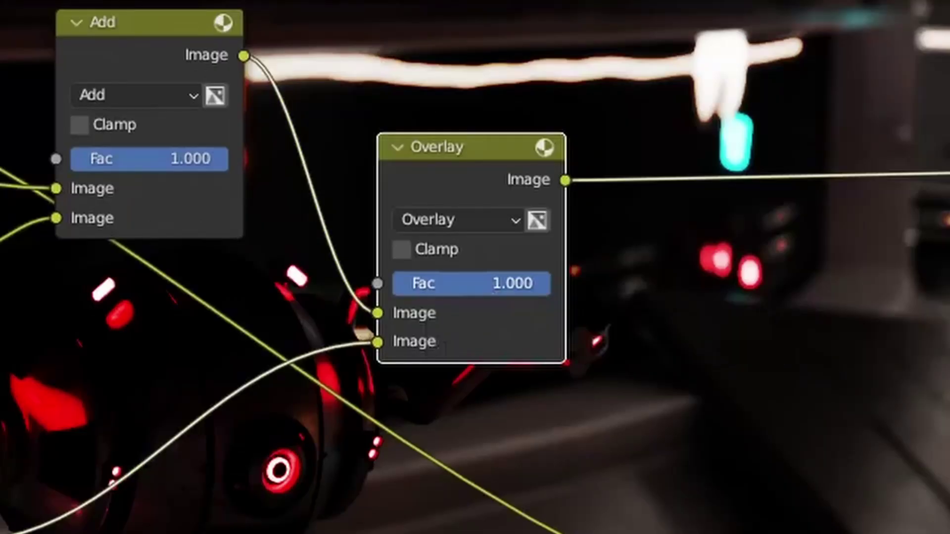
Set the Overlay node's factor to 0.45
{"action": "left_click_drag", "start_coordinate": [491, 283], "coordinate": [467, 283]}
{"action": "left_click", "coordinate": [466, 283]}
{"action": "key", "text": "BackSpace"}
{"action": "type", "text": ".35"}
{"action": "key", "text": "Return"}
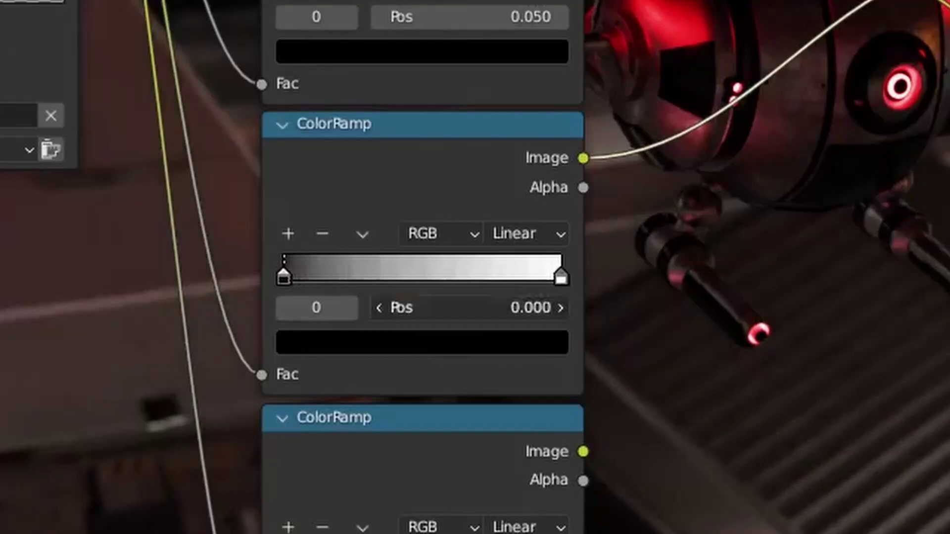
Set the Shadow ColorRamp's black stop position to 0.01
{"action": "left_click", "coordinate": [492, 309]}
{"action": "key", "text": "BackSpace"}
{"action": "type", "text": ".01"}
{"action": "key", "text": "Return"}
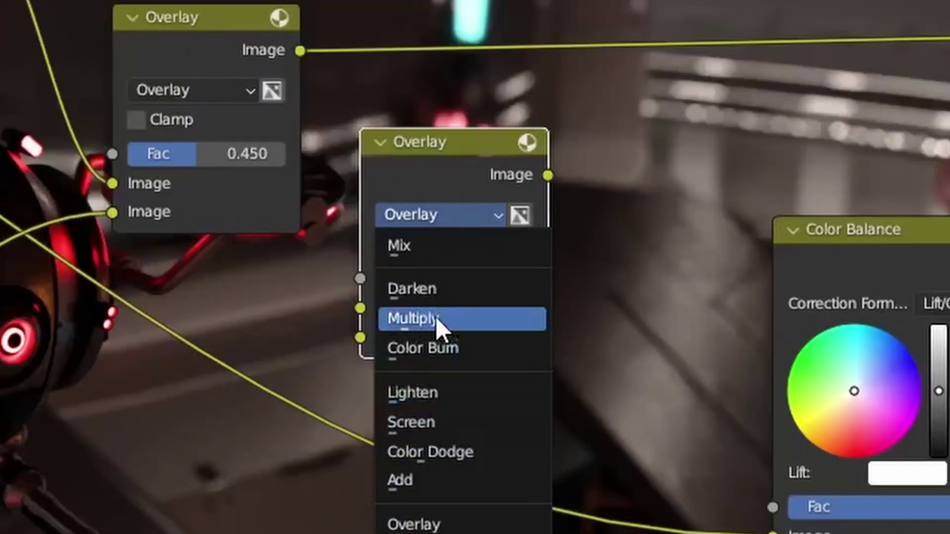
Change the duplicated Overlay node to Multiply, feed it the Overlay image and the AO ColorRamp image, and send its result to the Viewer
{"action": "left_click", "coordinate": [437, 321]}
{"action": "left_click_drag", "start_coordinate": [157, 489], "coordinate": [614, 260]}
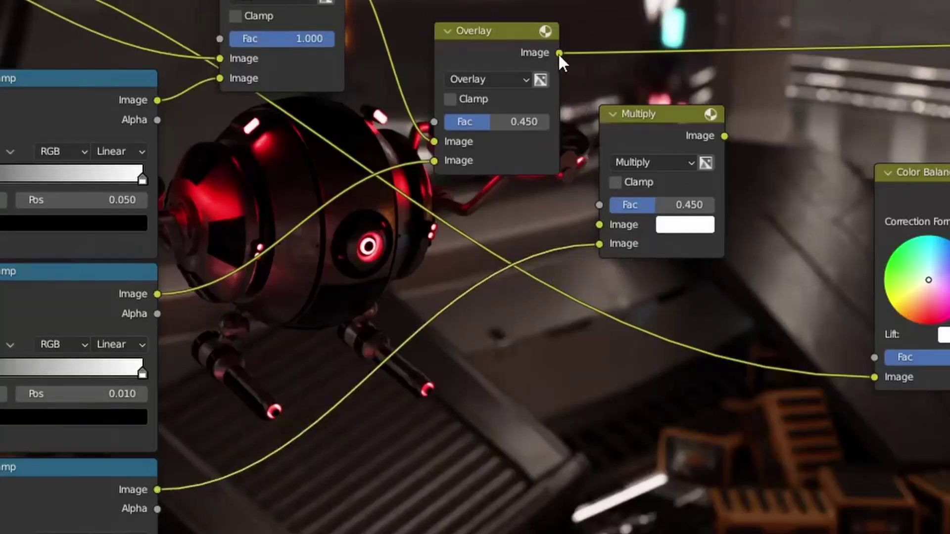
{"action": "left_click_drag", "start_coordinate": [559, 52], "coordinate": [604, 225]}
{"action": "middle_click_drag", "start_coordinate": [620, 204], "coordinate": [350, 222]}
{"action": "scroll", "coordinate": [350, 223], "scroll_direction": "down", "scroll_amount": 6}
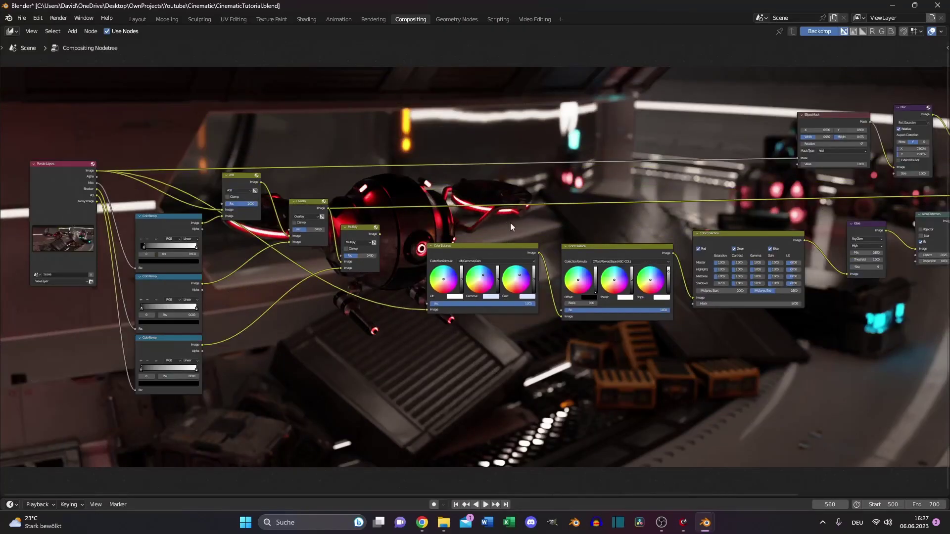
{"action": "middle_click_drag", "start_coordinate": [500, 227], "coordinate": [301, 238]}
{"action": "left_click_drag", "start_coordinate": [254, 245], "coordinate": [856, 206]}
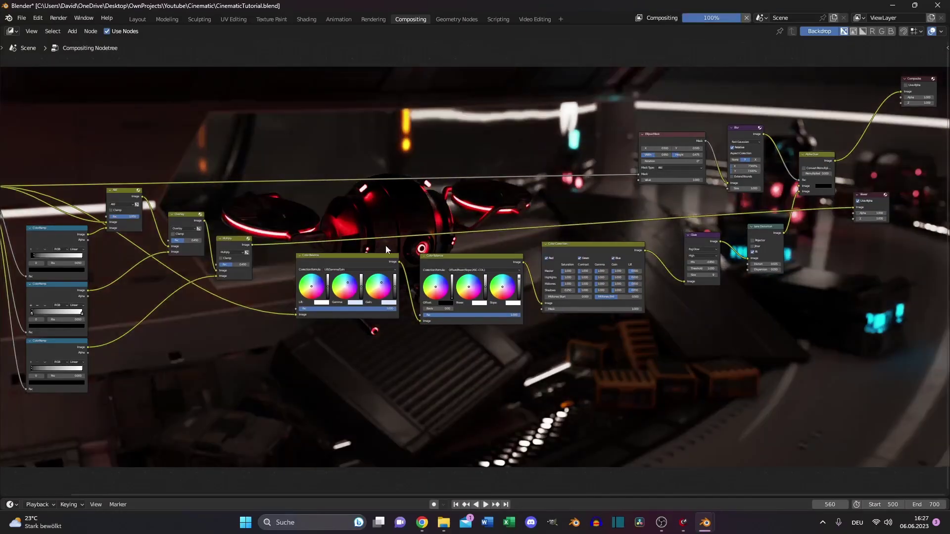
Set the AO ColorRamp's black stop position to 0.025
{"action": "middle_click_drag", "start_coordinate": [347, 247], "coordinate": [546, 238]}
{"action": "left_click", "coordinate": [265, 367]}
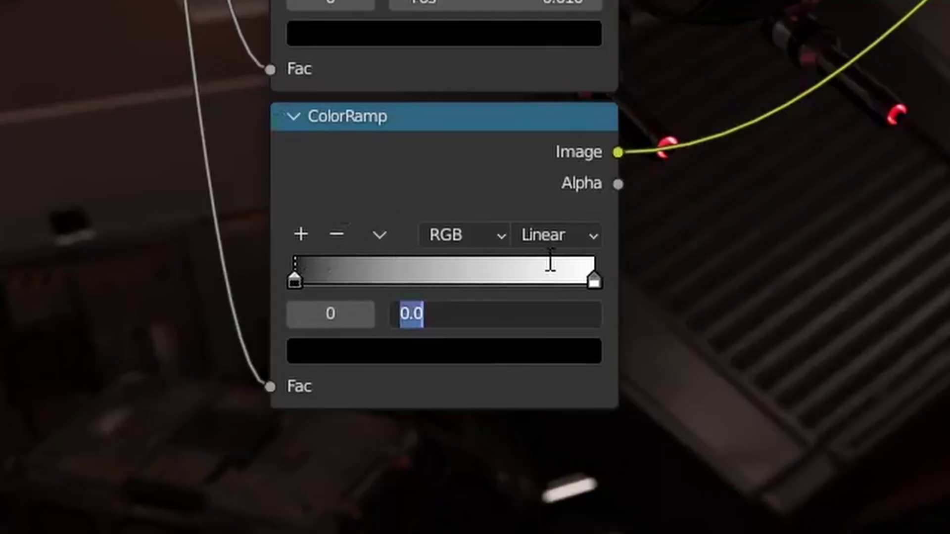
{"action": "type", "text": "0.025"}
{"action": "key", "text": "Return"}
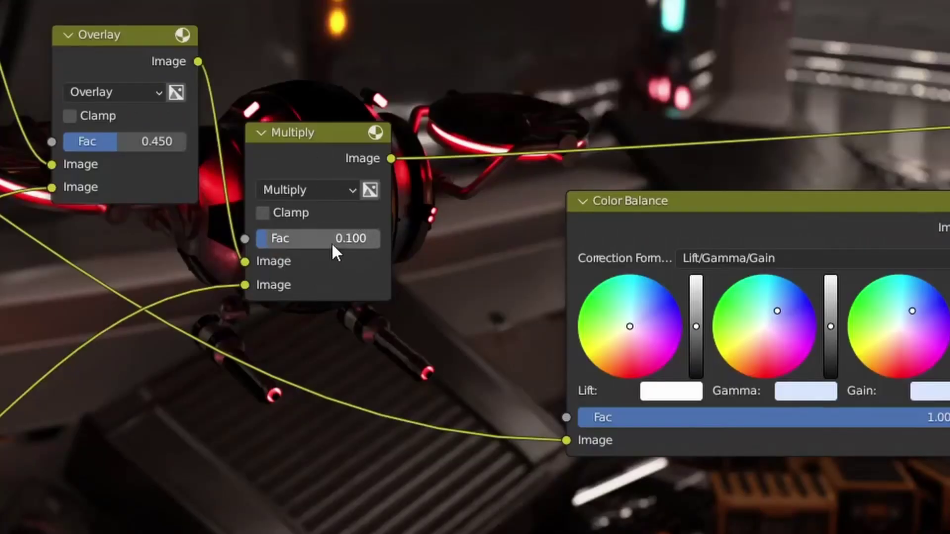
Connect the Multiply node's image output to the first Color Balance node's image input
{"action": "middle_click_drag", "start_coordinate": [387, 165], "coordinate": [337, 155]}
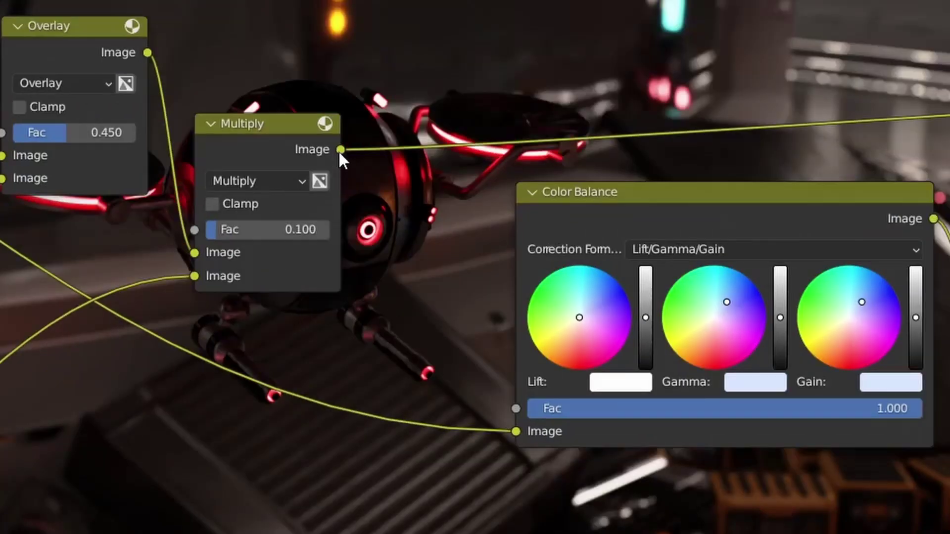
{"action": "left_click_drag", "start_coordinate": [340, 149], "coordinate": [522, 440]}
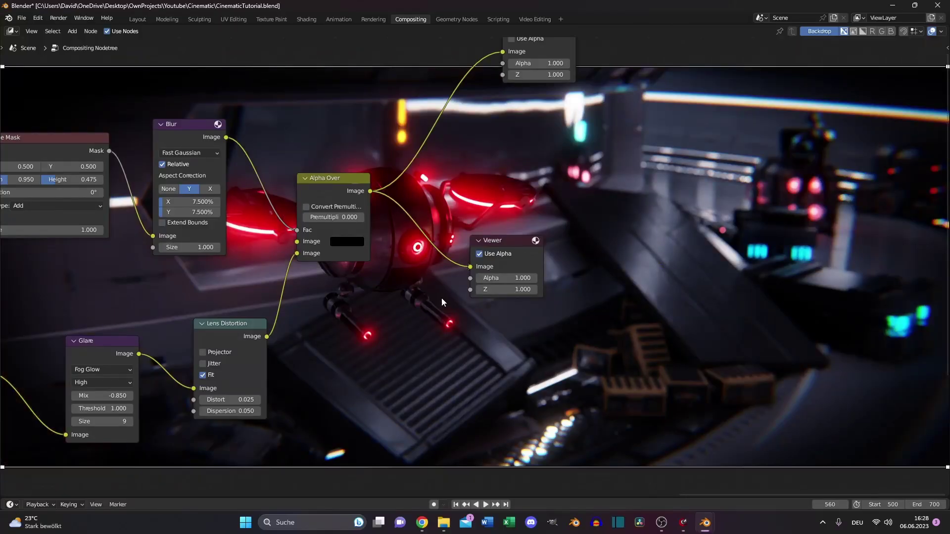
{"action": "key", "text": "g"}
Raise the Slope brightness of the Offset/Power/Slope (ASC-CDL) Color Balance node
{"action": "middle_click_drag", "start_coordinate": [619, 305], "coordinate": [949, 190]}
{"action": "middle_click_drag", "start_coordinate": [148, 190], "coordinate": [696, 202]}
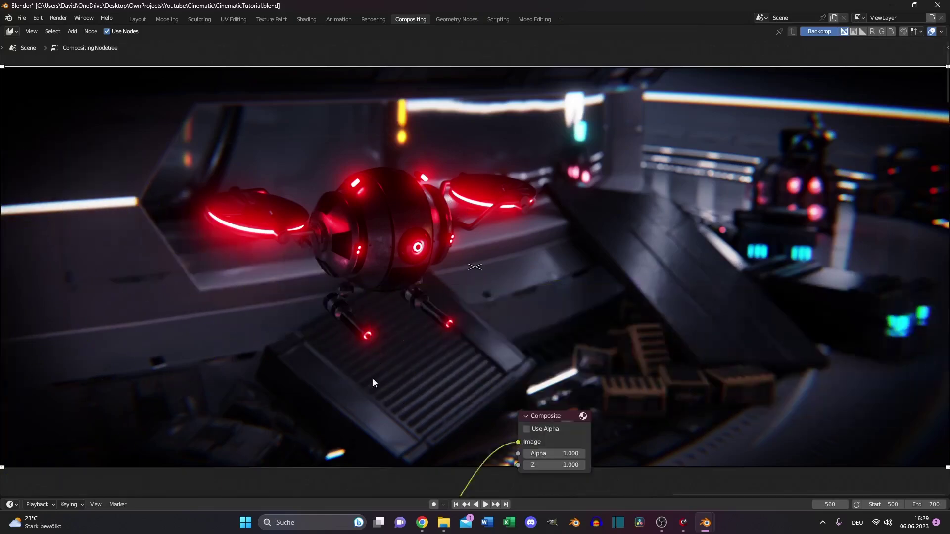
{"action": "middle_click_drag", "start_coordinate": [371, 384], "coordinate": [315, 309]}
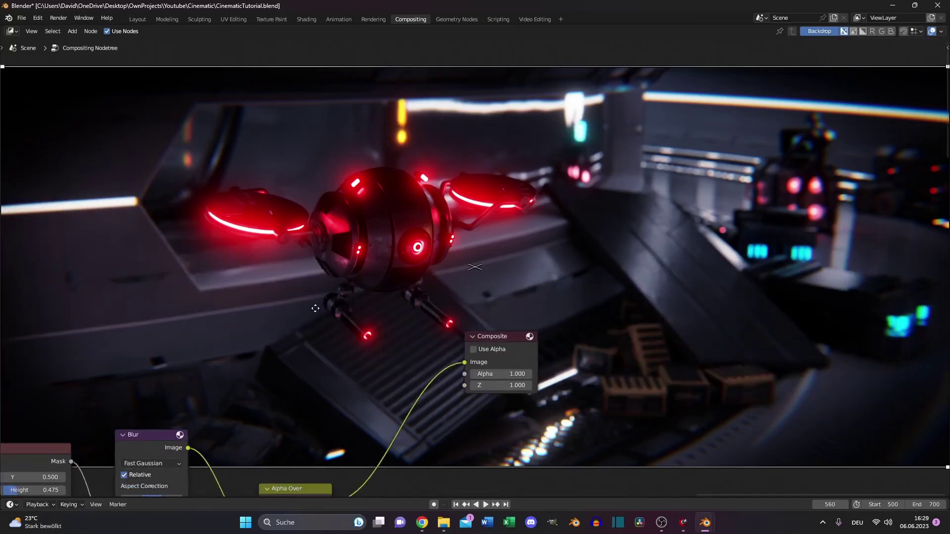
{"action": "middle_click_drag", "start_coordinate": [316, 374], "coordinate": [559, 236]}
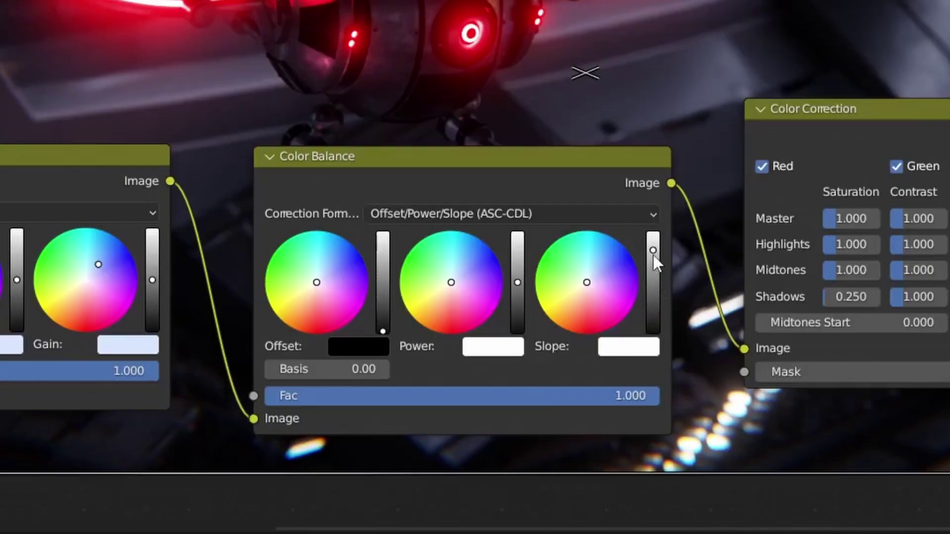
{"action": "left_click_drag", "start_coordinate": [654, 253], "coordinate": [656, 214]}
Select the compositing nodes and mute them to compare the graded image with the original render
{"action": "middle_click_drag", "start_coordinate": [254, 262], "coordinate": [467, 230]}
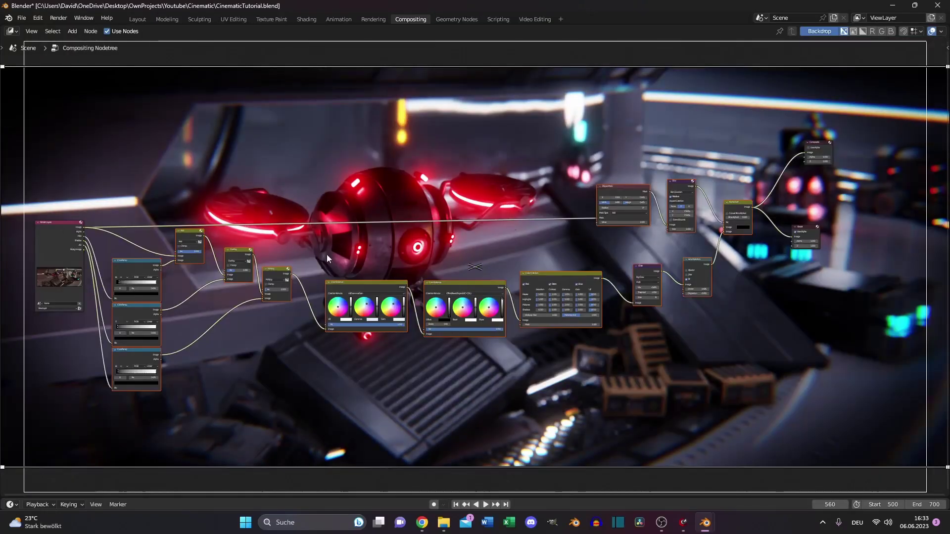
{"action": "left_click_drag", "start_coordinate": [123, 421], "coordinate": [754, 108]}
{"action": "middle_click_drag", "start_coordinate": [500, 128], "coordinate": [546, 460]}
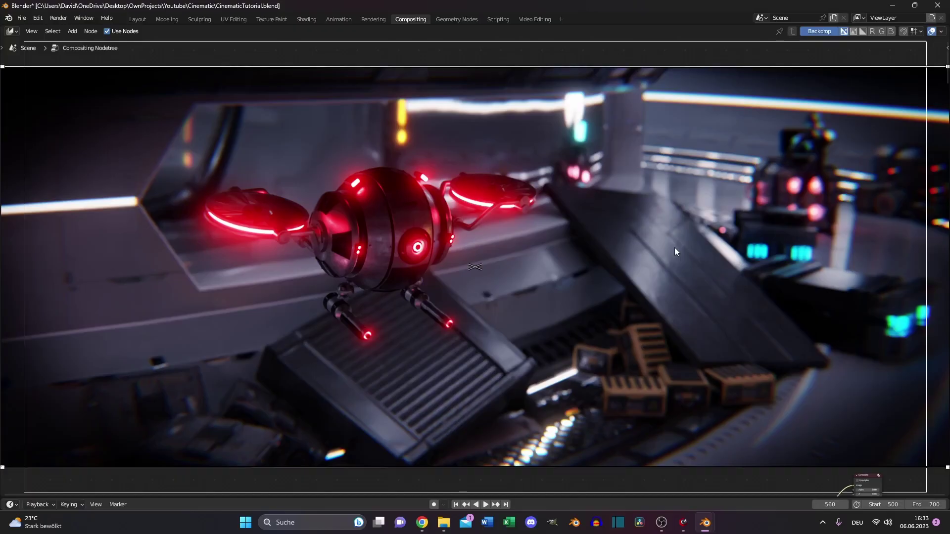
{"action": "key", "text": "m"}
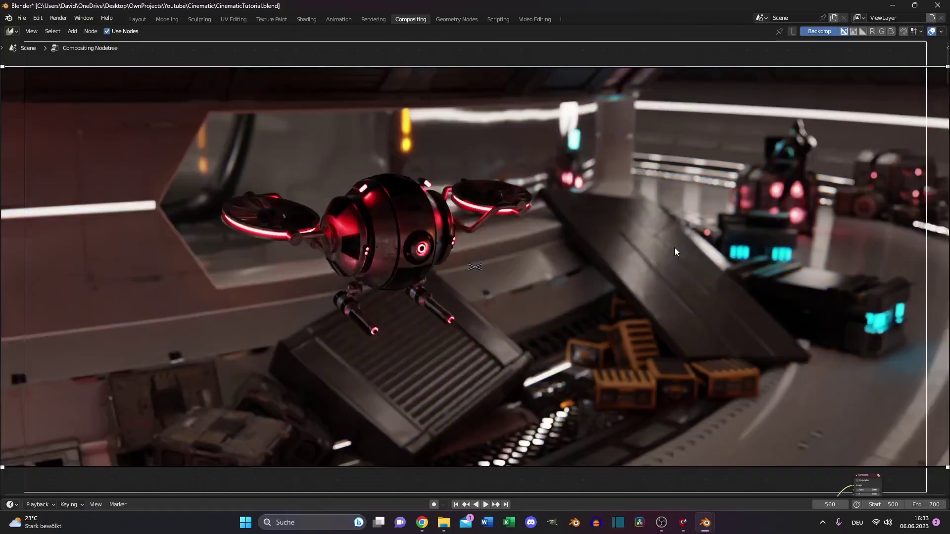